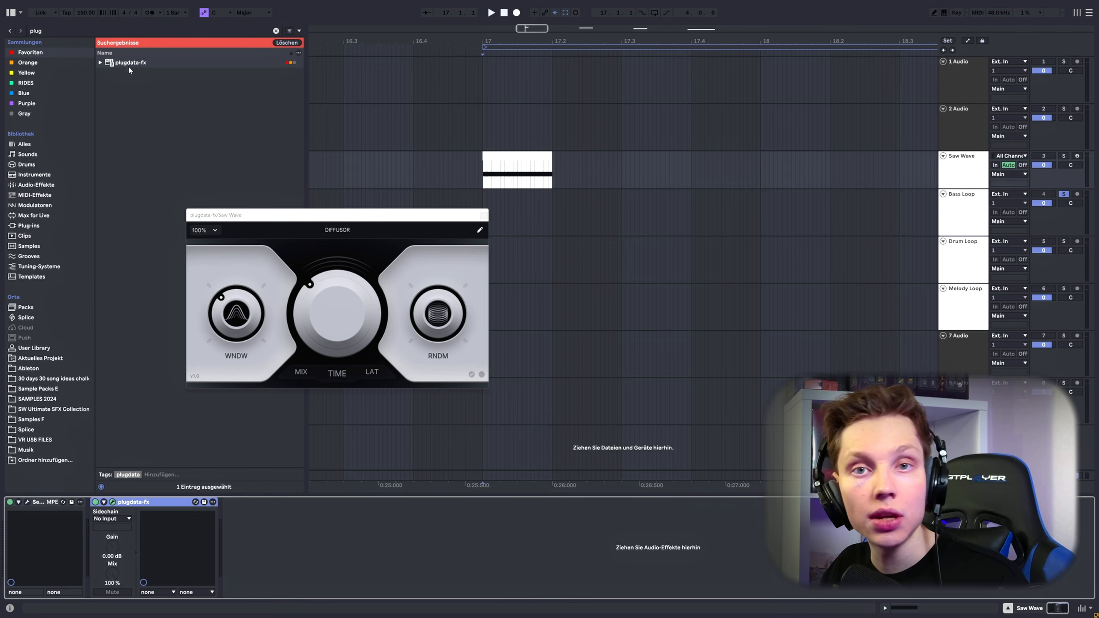
Step: Load plugdata-fx onto the Saw Wave track and open its DIFFUSOR patch, keeping only one instance
{"action": "double_click", "coordinate": [127, 63]}
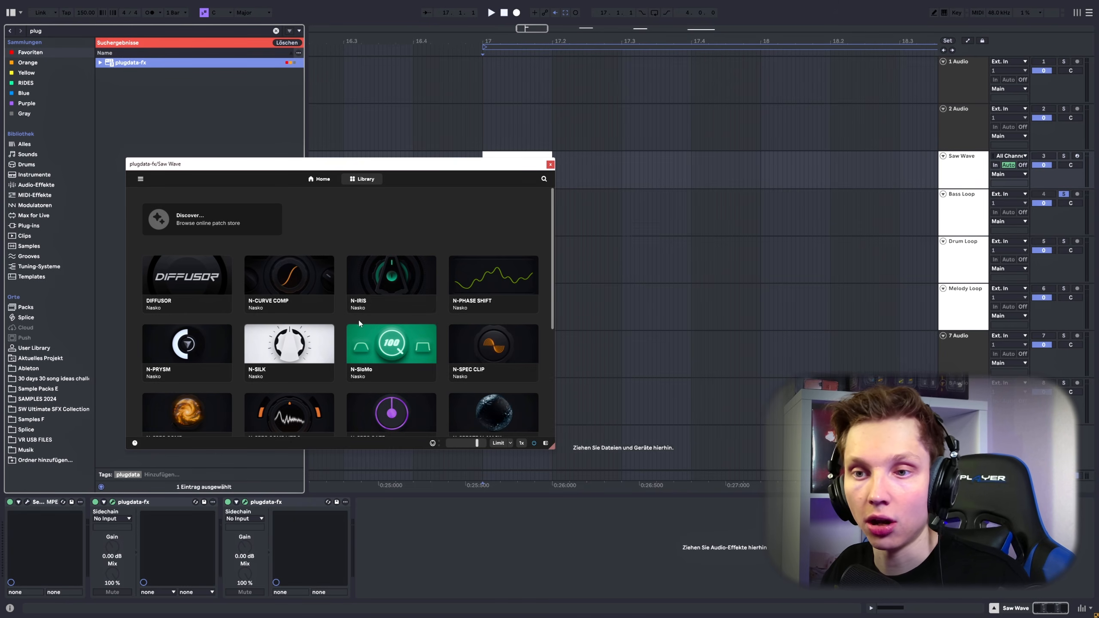
{"action": "left_click_drag", "start_coordinate": [228, 183], "coordinate": [216, 155]}
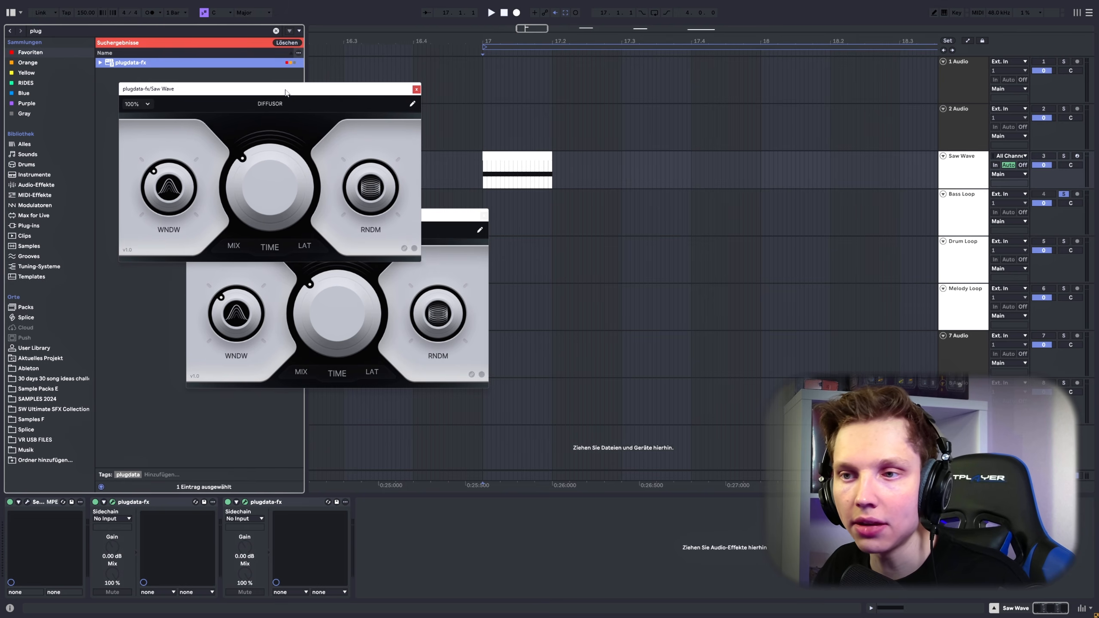
{"action": "left_click_drag", "start_coordinate": [285, 92], "coordinate": [284, 86]}
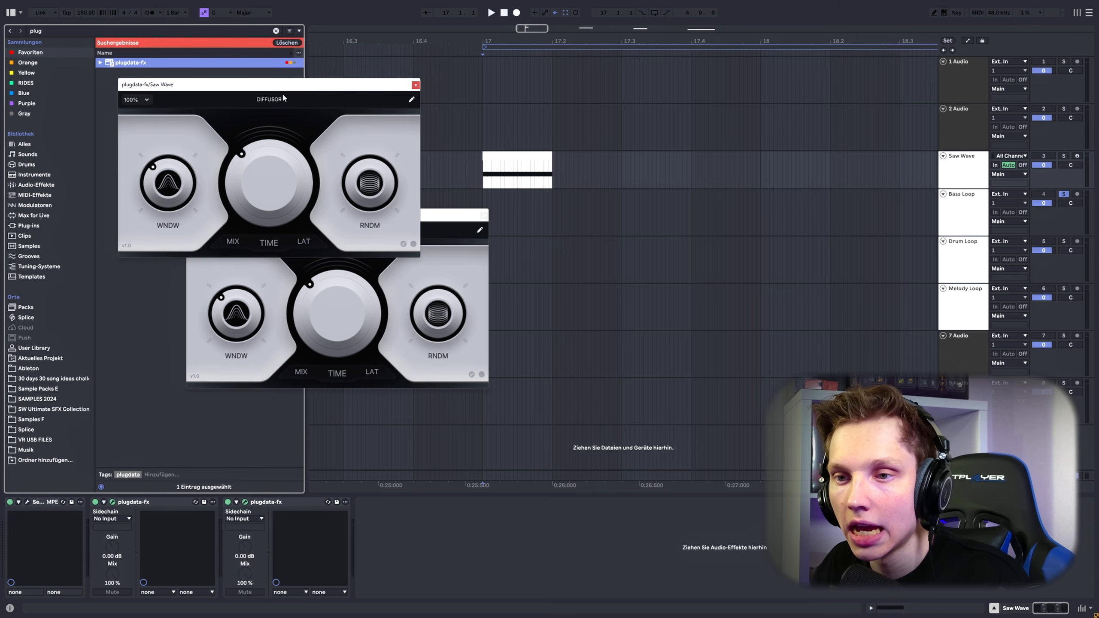
{"action": "left_click", "coordinate": [446, 216]}
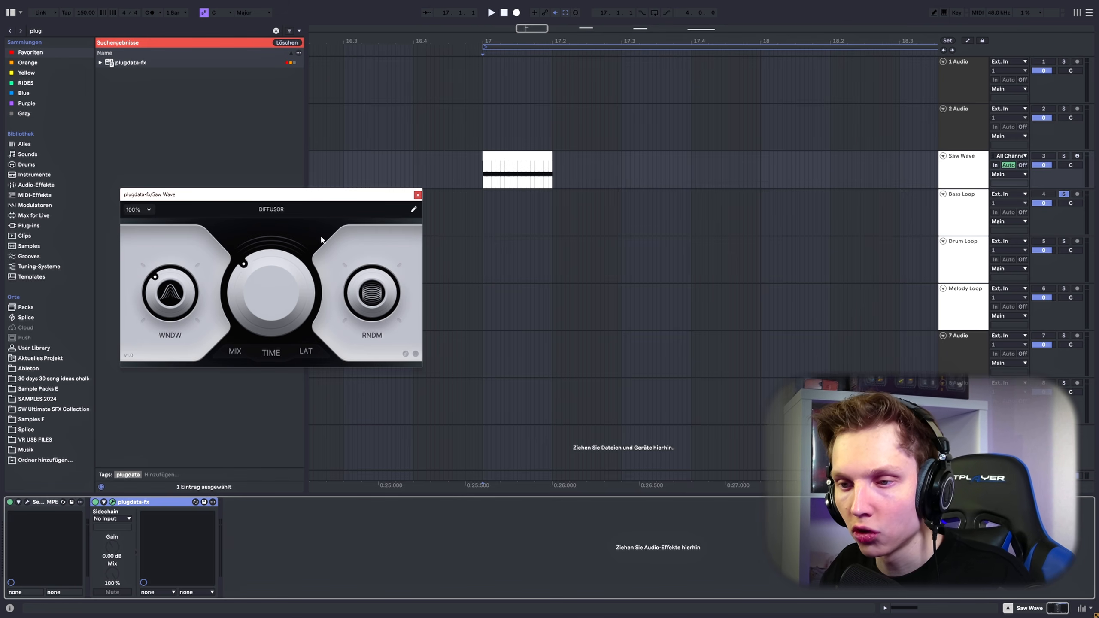
{"action": "left_click_drag", "start_coordinate": [232, 201], "coordinate": [215, 187]}
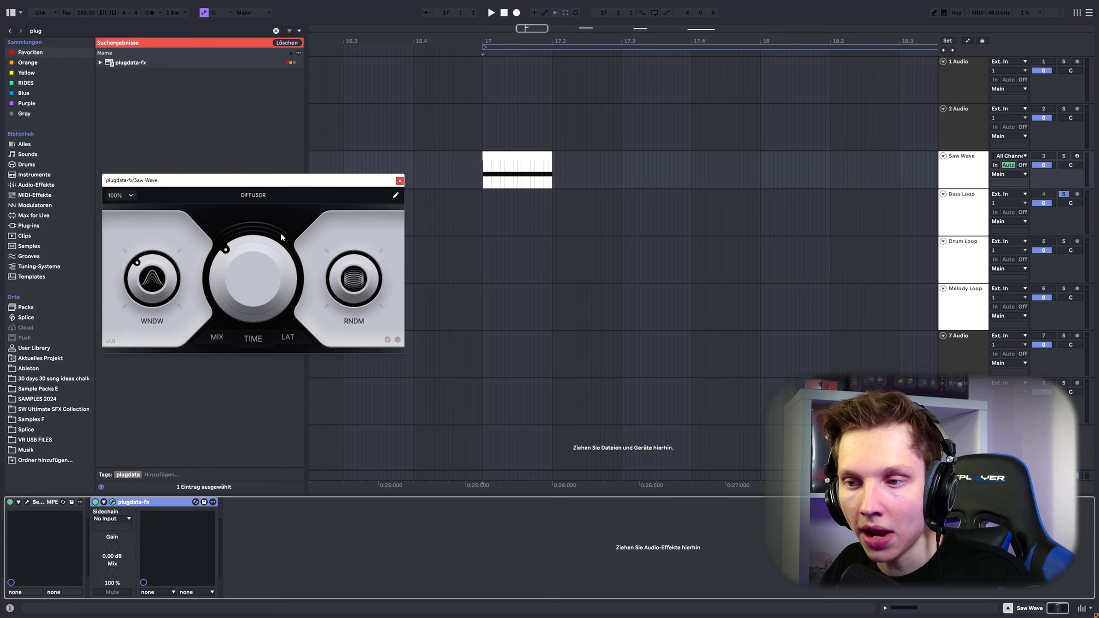
Step: Toggle the DIFFUSOR interface between its light and dark themes, finishing on the dark one
{"action": "left_click", "coordinate": [387, 339]}
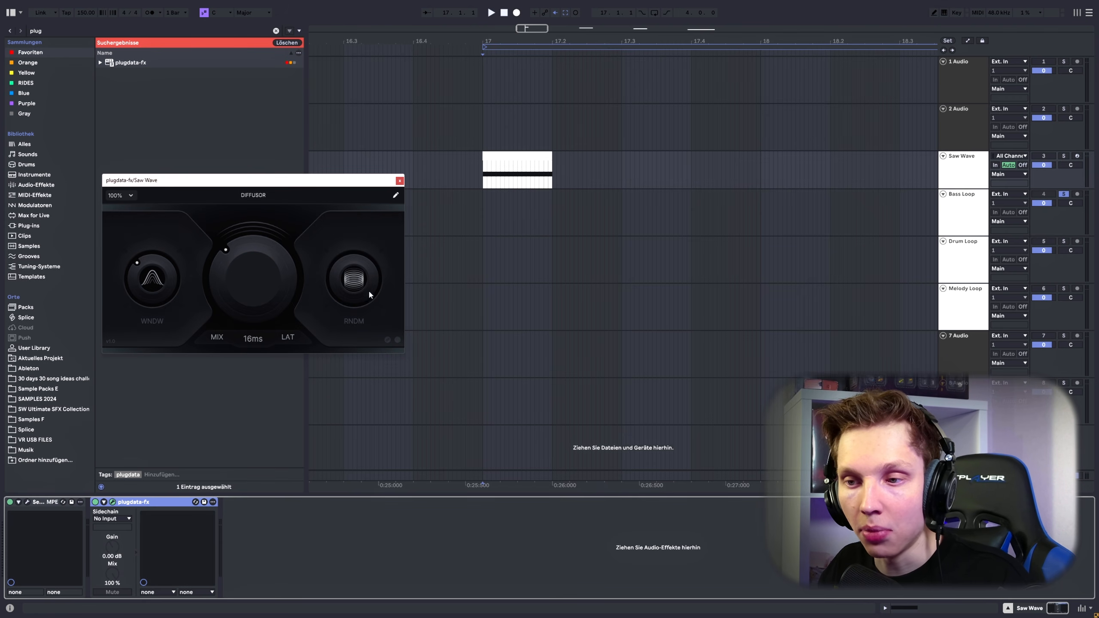
{"action": "left_click", "coordinate": [398, 339]}
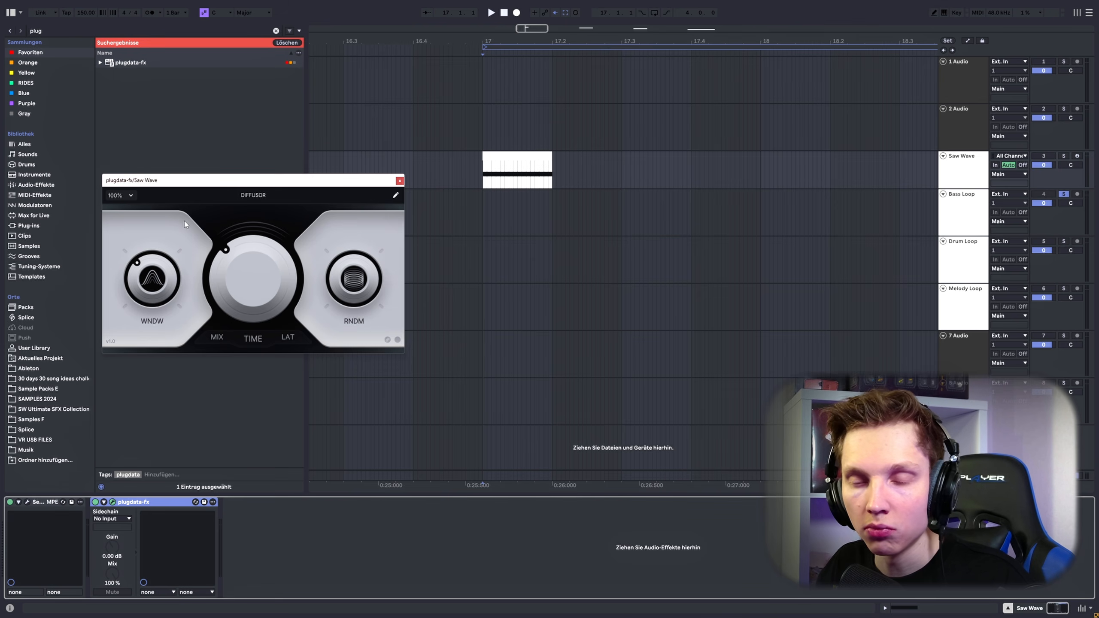
{"action": "left_click", "coordinate": [398, 340]}
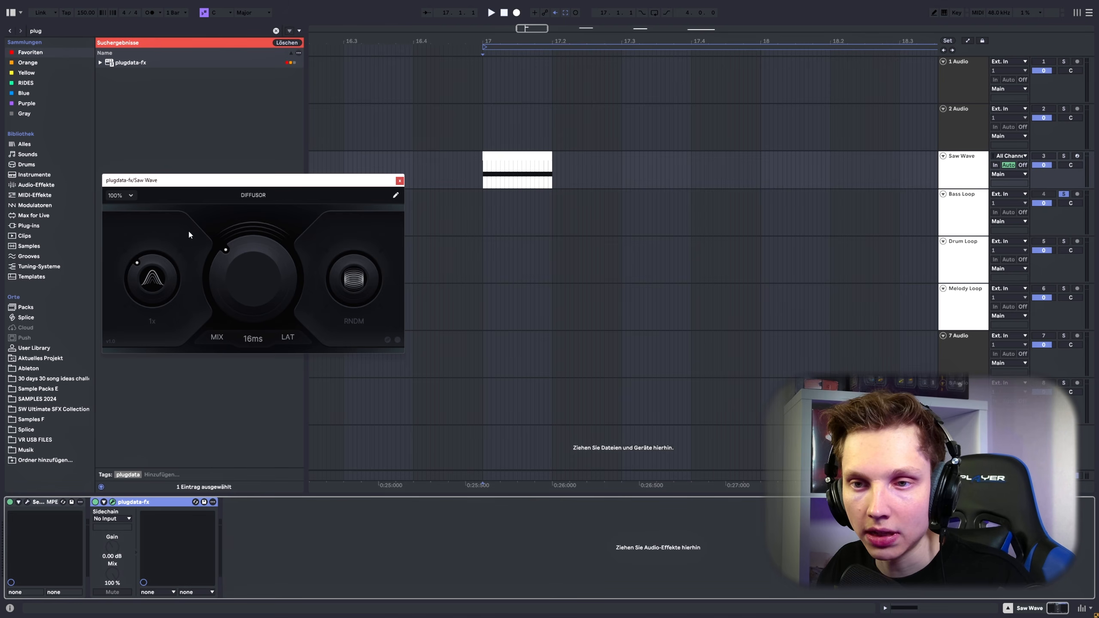
Step: Check the default theme in a second DIFFUSOR instance, discard that instance and switch the original back to the light theme
{"action": "double_click", "coordinate": [113, 62]}
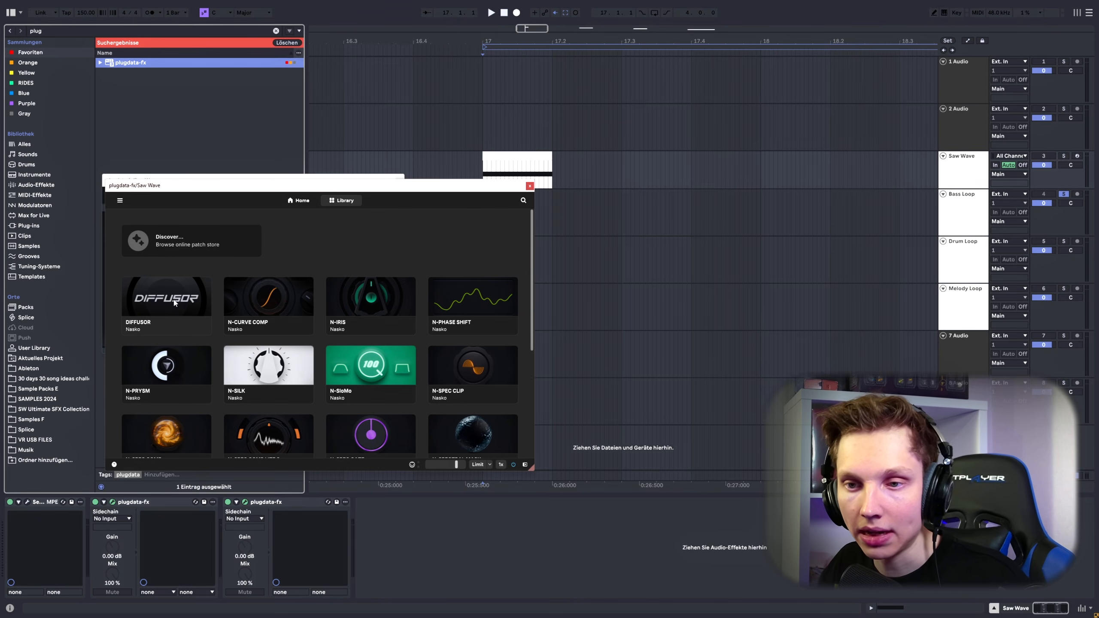
{"action": "left_click", "coordinate": [175, 303]}
{"action": "left_click_drag", "start_coordinate": [229, 189], "coordinate": [331, 236]}
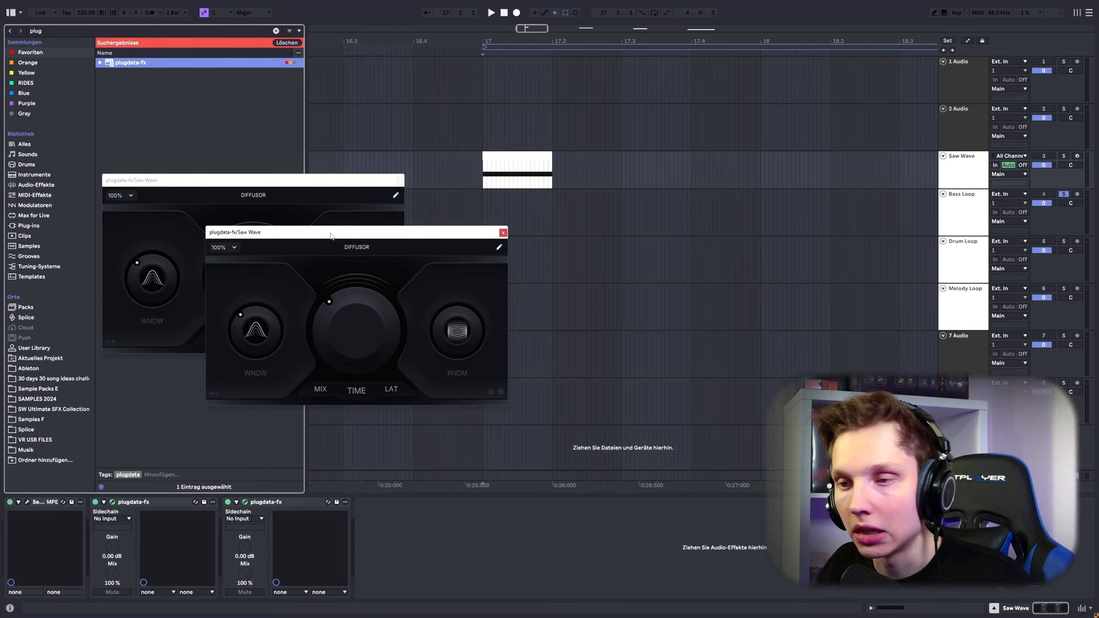
{"action": "left_click", "coordinate": [503, 234]}
{"action": "left_click", "coordinate": [386, 340]}
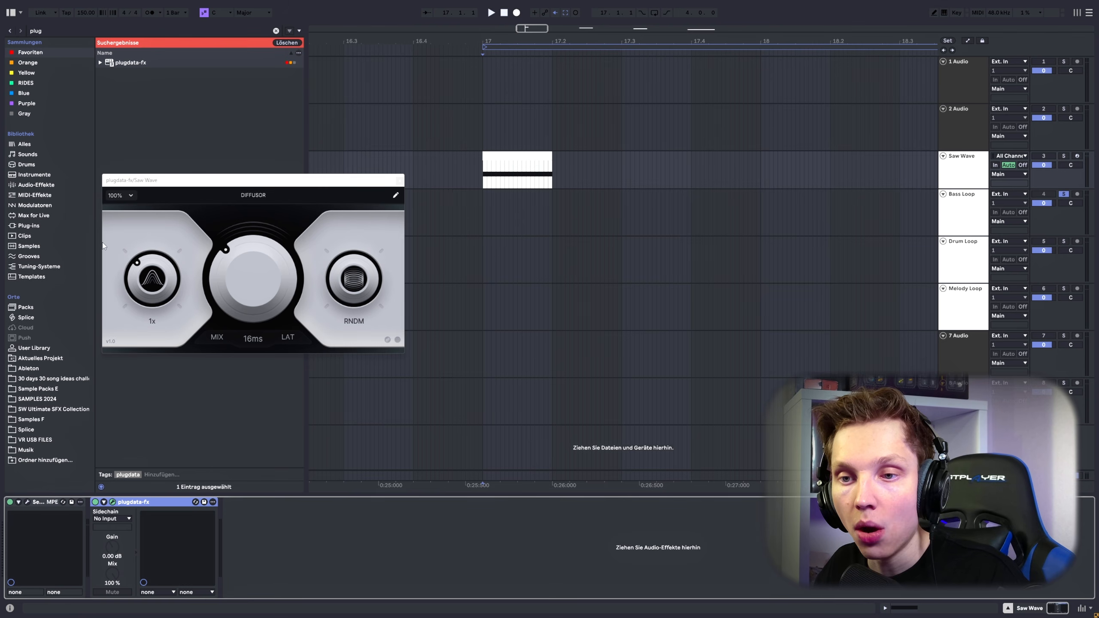
Step: Play the Saw Wave clip from 17.1.1 with plugdata-fx bypassed and enabled to compare the sound
{"action": "left_click", "coordinate": [482, 171]}
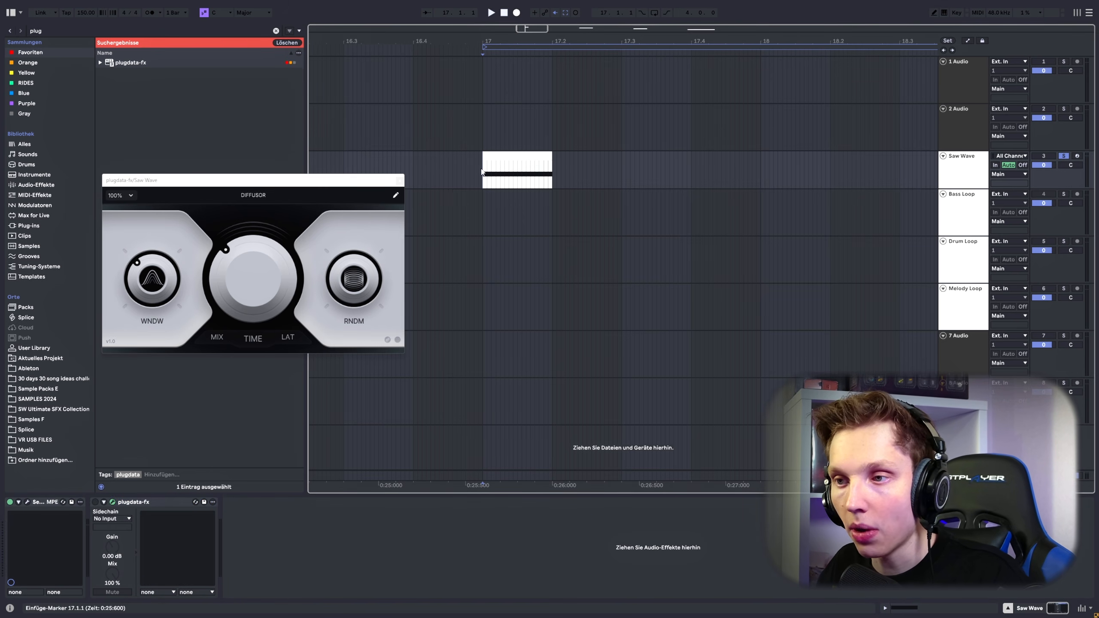
{"action": "key", "text": "space"}
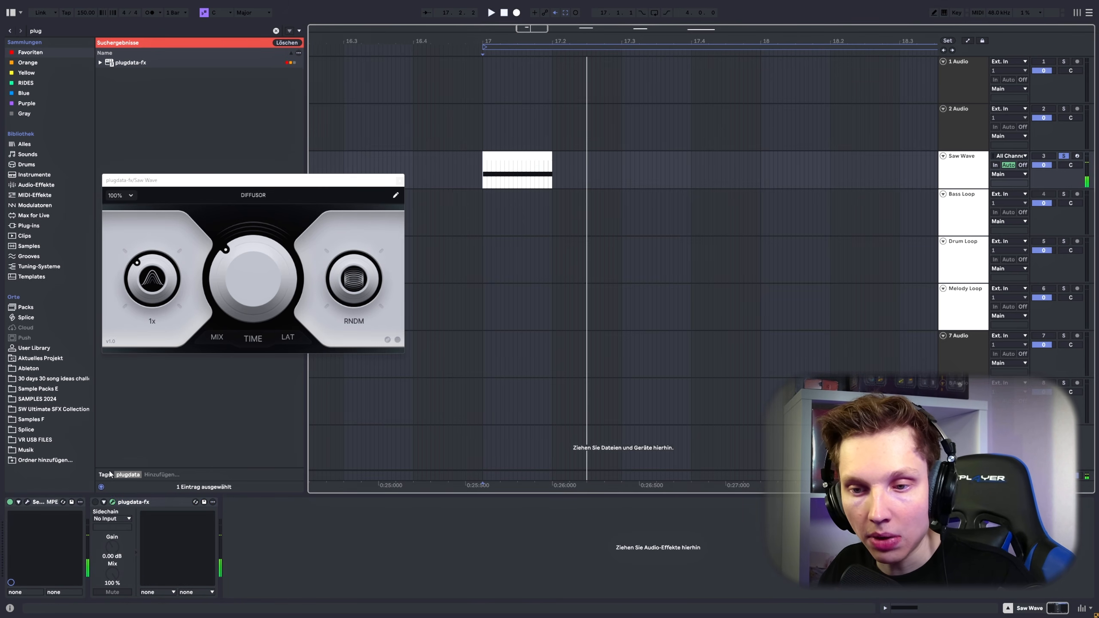
{"action": "left_click", "coordinate": [96, 502]}
{"action": "key", "text": "space"}
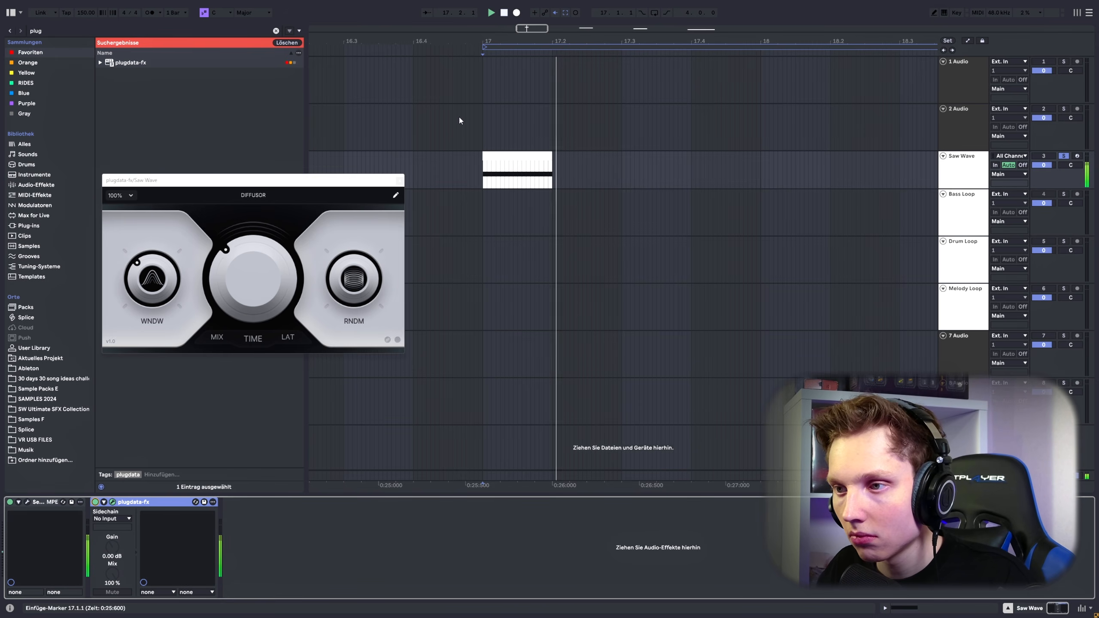
{"action": "key", "text": "space"}
Step: Audition the Saw Wave clip while varying DIFFUSOR's window, random and time settings, ending with the time at 112 ms
{"action": "key", "text": "space"}
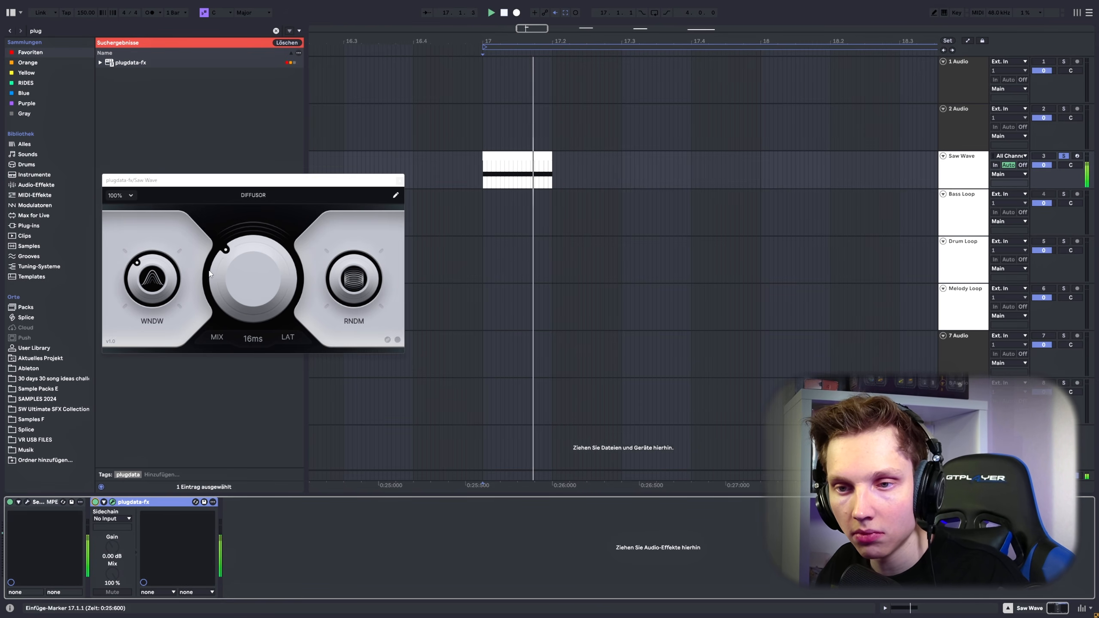
{"action": "key", "text": "space"}
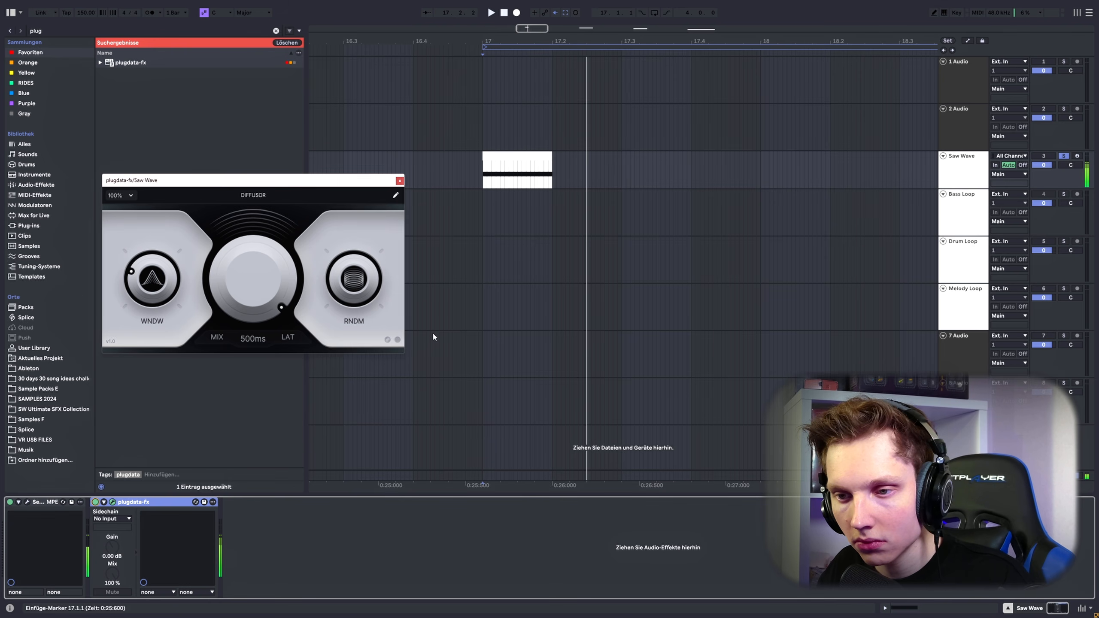
{"action": "key", "text": "space"}
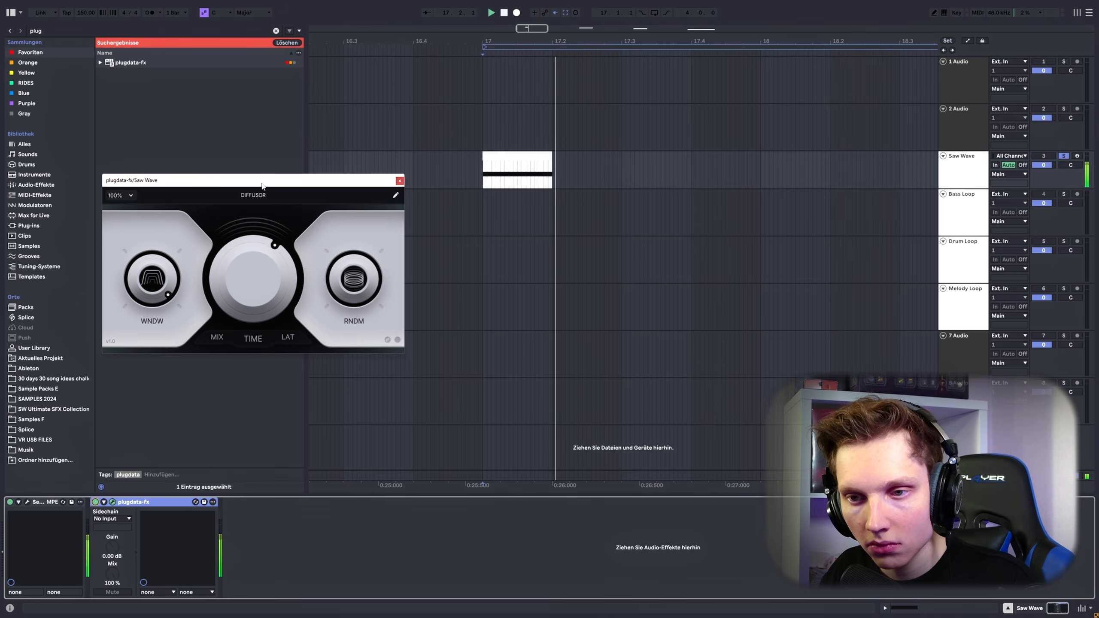
{"action": "key", "text": "space"}
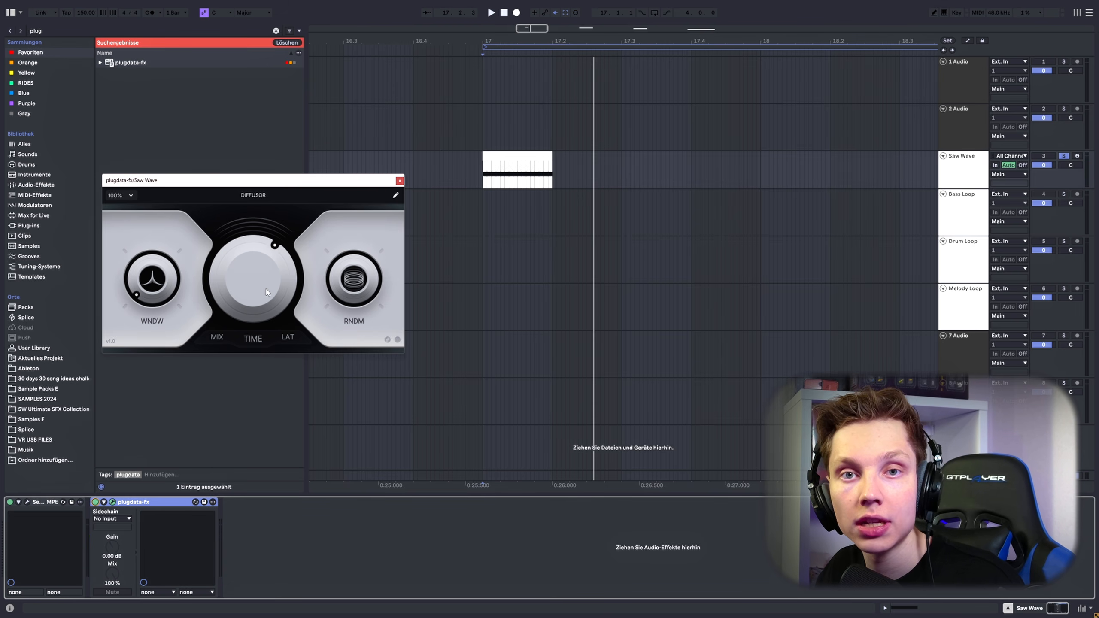
{"action": "left_click_drag", "start_coordinate": [266, 289], "coordinate": [263, 269]}
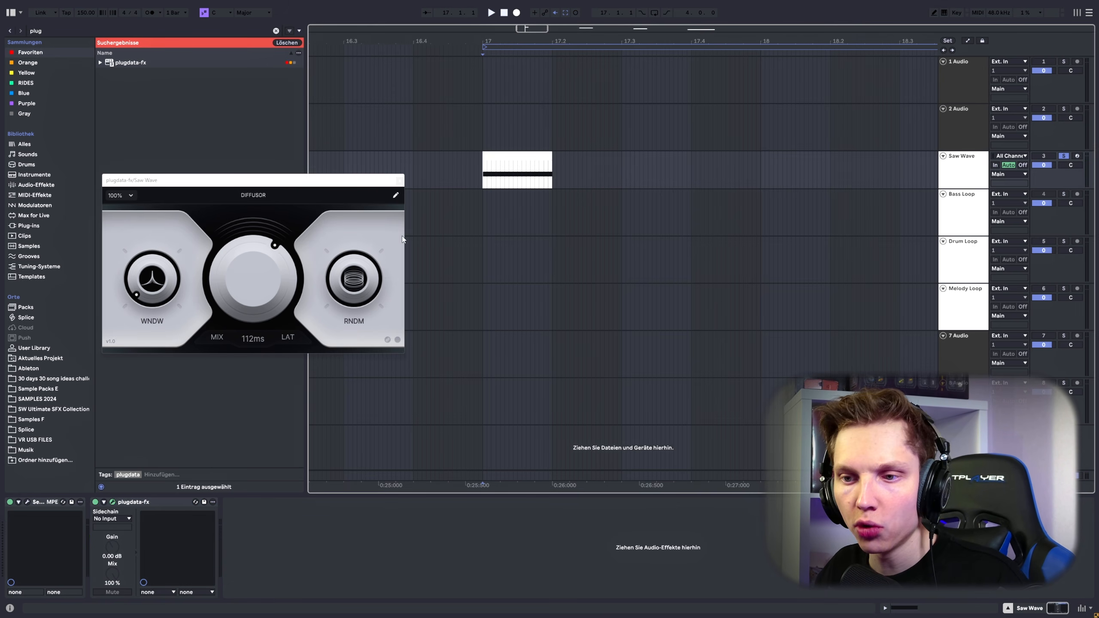
Step: Audition the clip with DIFFUSOR's time at 6.3 ms and 306 ms, raise the window, and bring the time to 120 ms
{"action": "left_click_drag", "start_coordinate": [275, 260], "coordinate": [266, 308]}
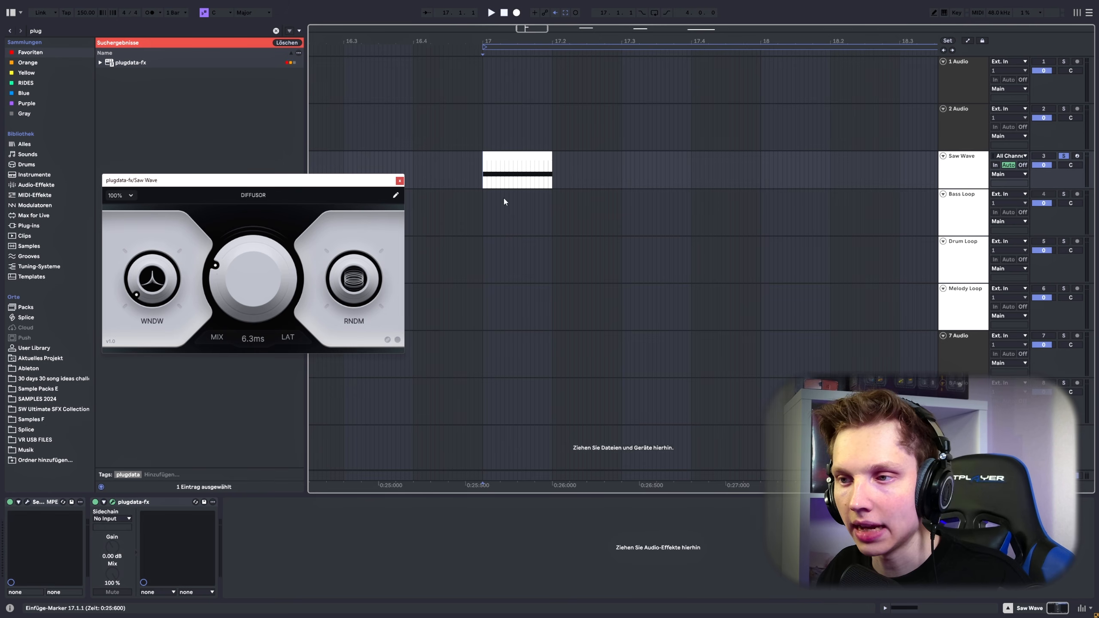
{"action": "left_click", "coordinate": [517, 158]}
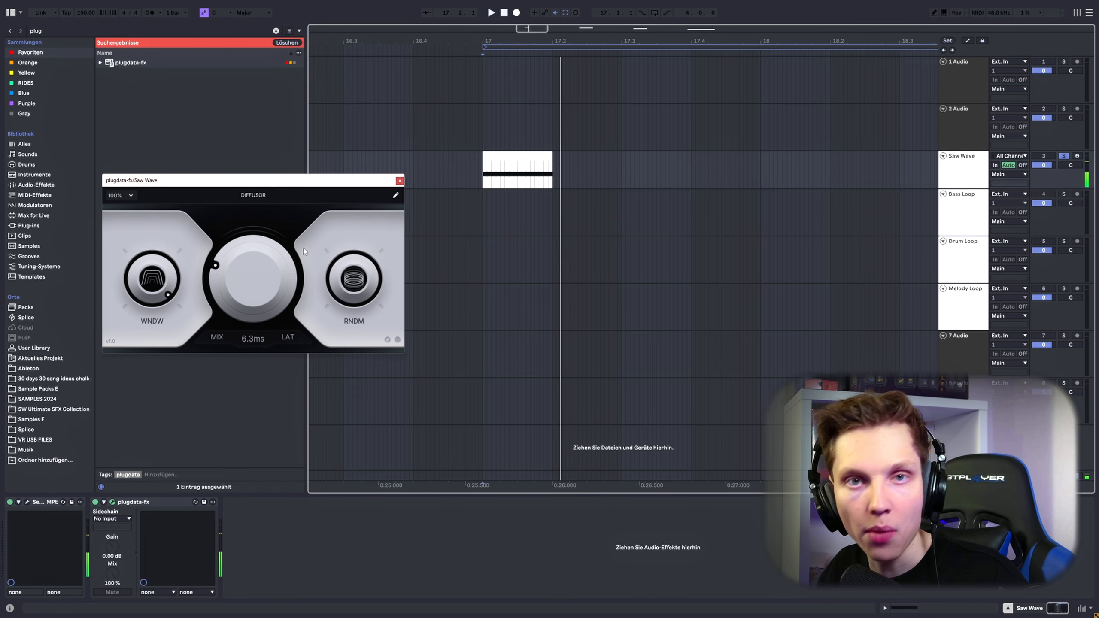
{"action": "left_click_drag", "start_coordinate": [255, 284], "coordinate": [256, 279]}
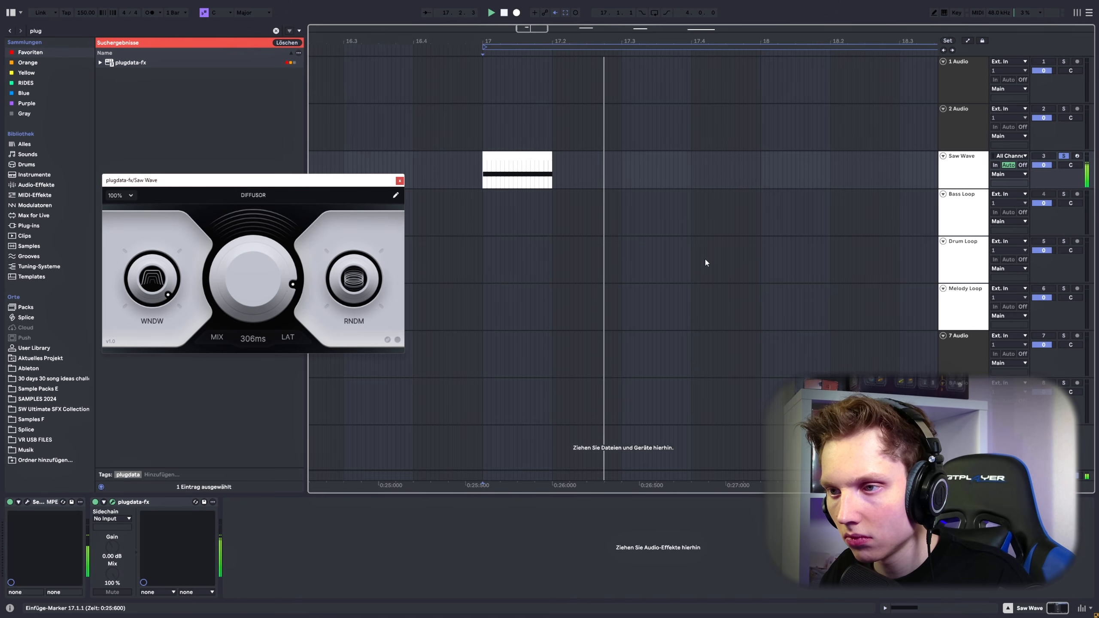
{"action": "left_click_drag", "start_coordinate": [262, 289], "coordinate": [246, 323]}
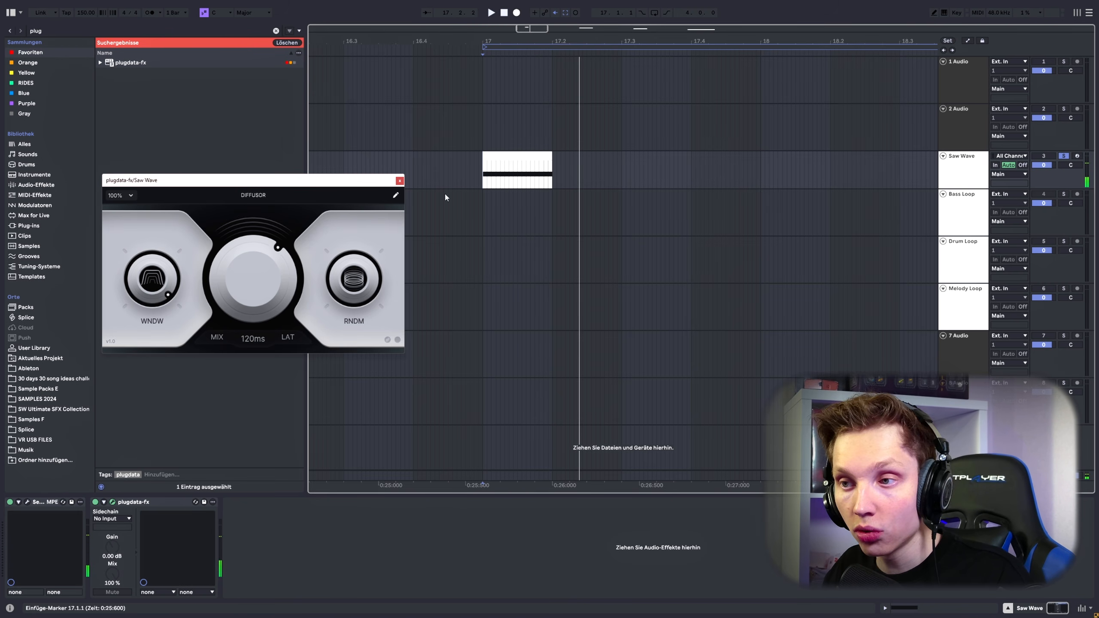
Step: Lower DIFFUSOR's time to 55.8 ms, and play the clip with the time at 229 ms and the latency at 80 ms
{"action": "left_click_drag", "start_coordinate": [255, 245], "coordinate": [239, 296]}
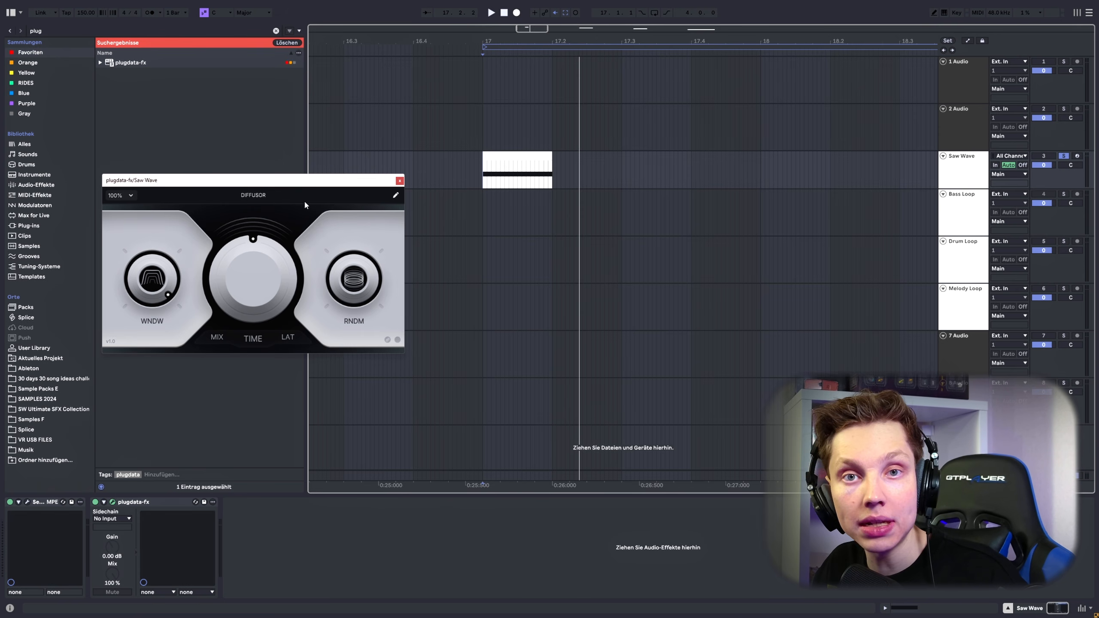
{"action": "mouse_move", "coordinate": [257, 269]}
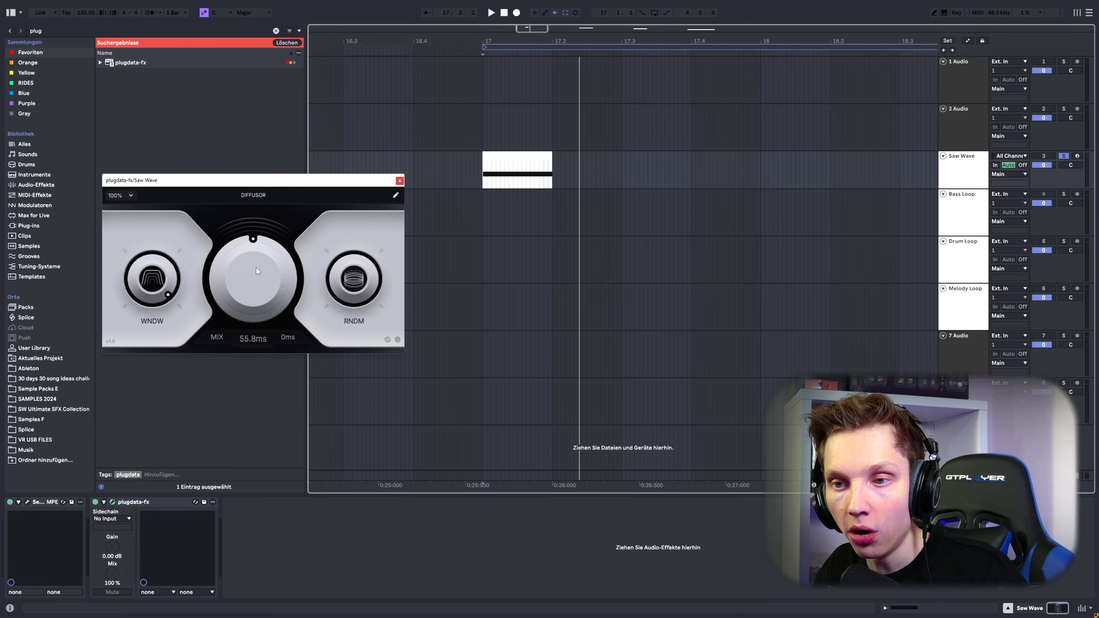
{"action": "mouse_move", "coordinate": [242, 264]}
{"action": "left_mouse_down"}
{"action": "mouse_move", "coordinate": [262, 279]}
{"action": "mouse_move", "coordinate": [248, 284]}
{"action": "mouse_move", "coordinate": [249, 272]}
{"action": "left_mouse_up"}
{"action": "left_click", "coordinate": [290, 346]}
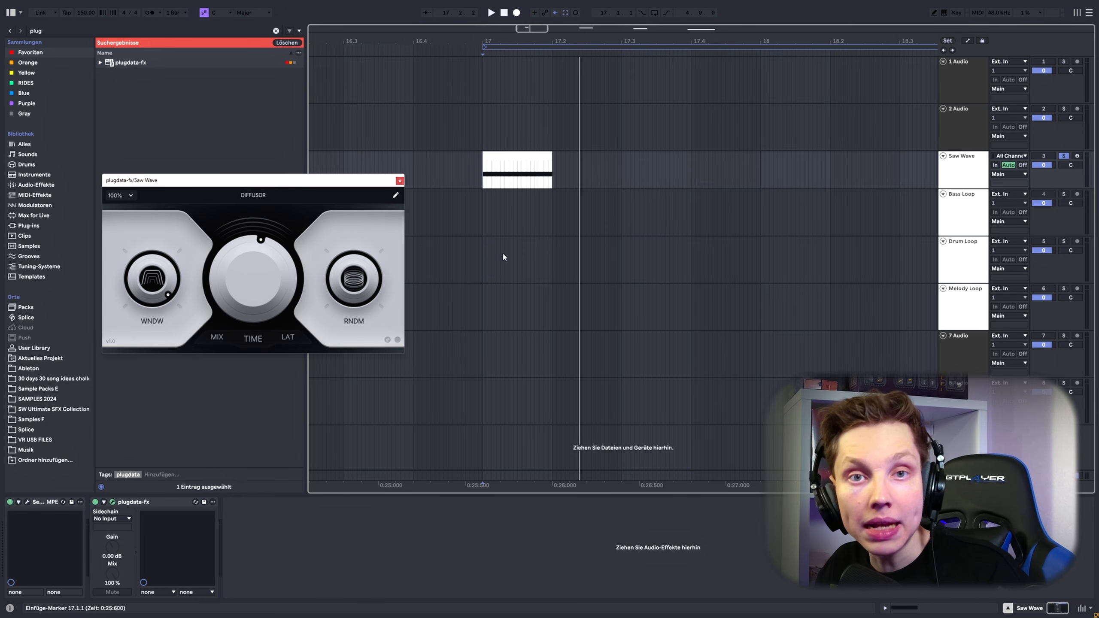
{"action": "key", "text": "space"}
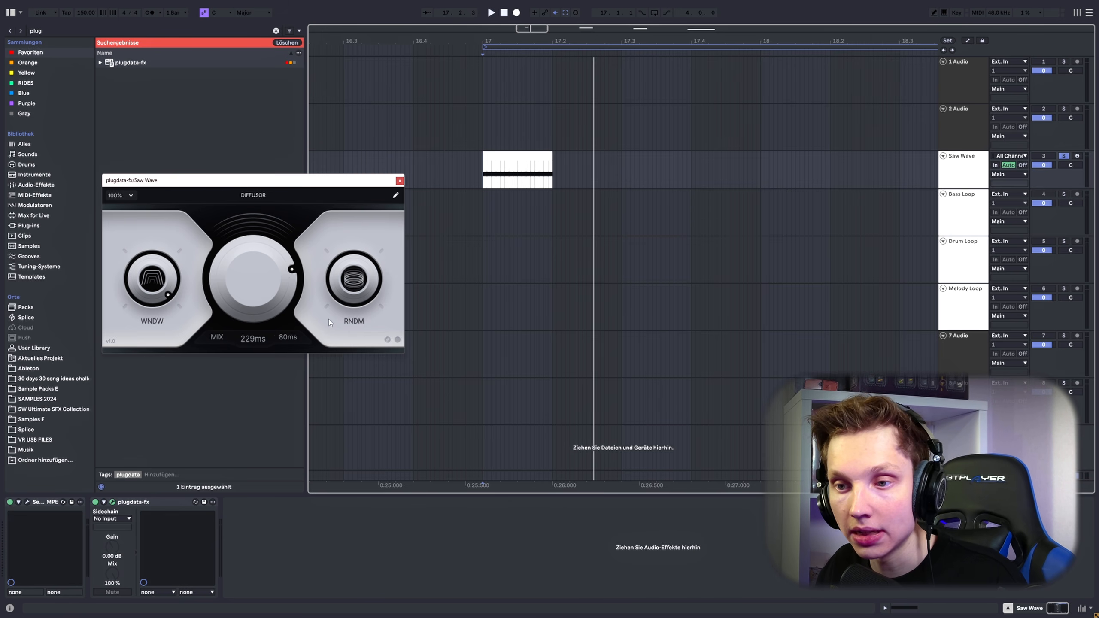
Step: Set DIFFUSOR's time to 123 ms and sweep the window from 0.01x through 6.74x up to its maximum
{"action": "left_click_drag", "start_coordinate": [282, 272], "coordinate": [277, 294]}
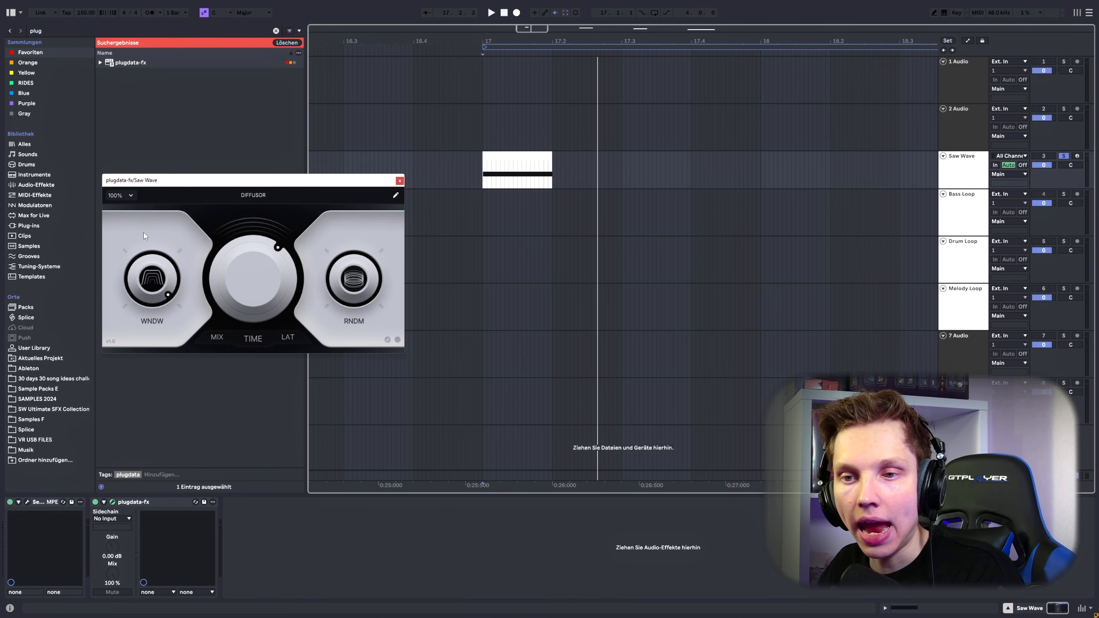
{"action": "left_click_drag", "start_coordinate": [152, 278], "coordinate": [149, 342]}
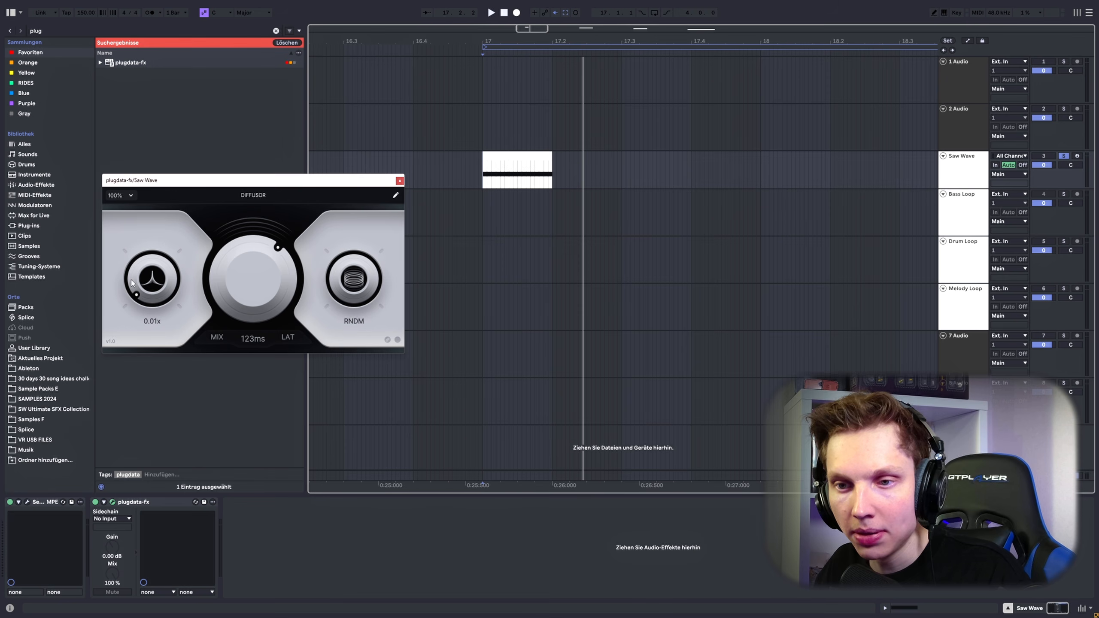
{"action": "left_click_drag", "start_coordinate": [148, 281], "coordinate": [155, 138]}
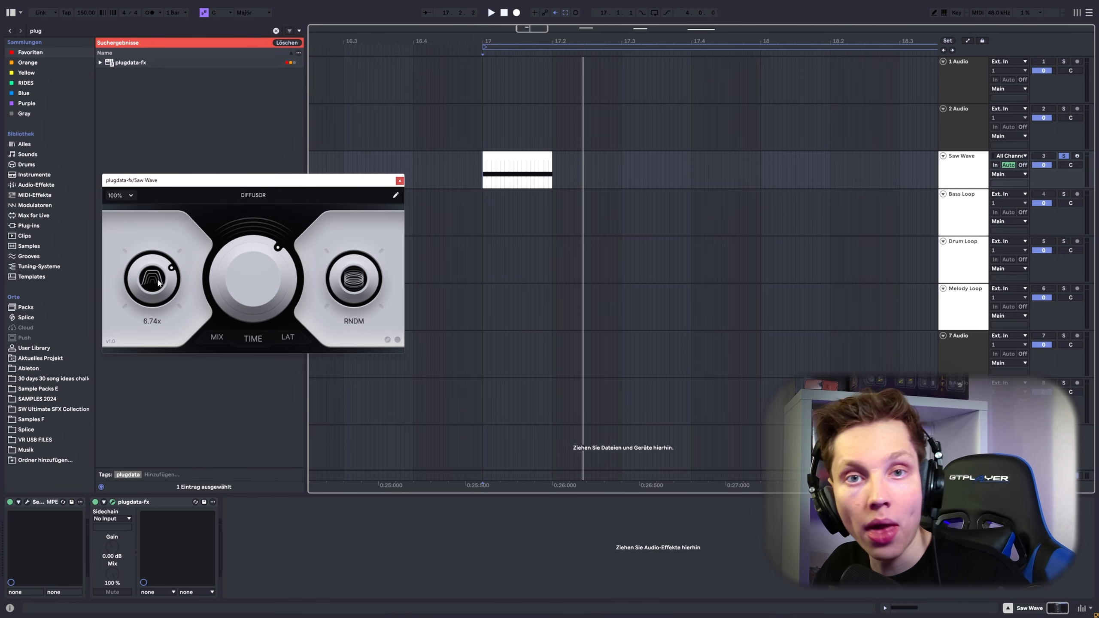
{"action": "left_click_drag", "start_coordinate": [146, 287], "coordinate": [165, 207]}
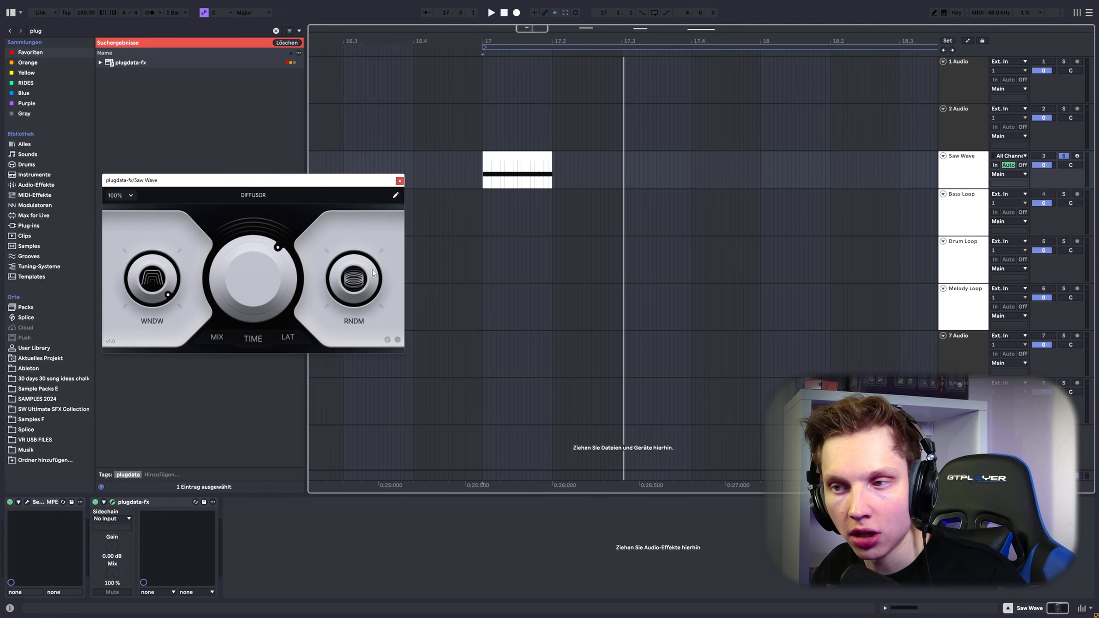
Step: Play the Saw Wave clip repeatedly with a shorter DIFFUSOR time to audition the random control
{"action": "key", "text": "space"}
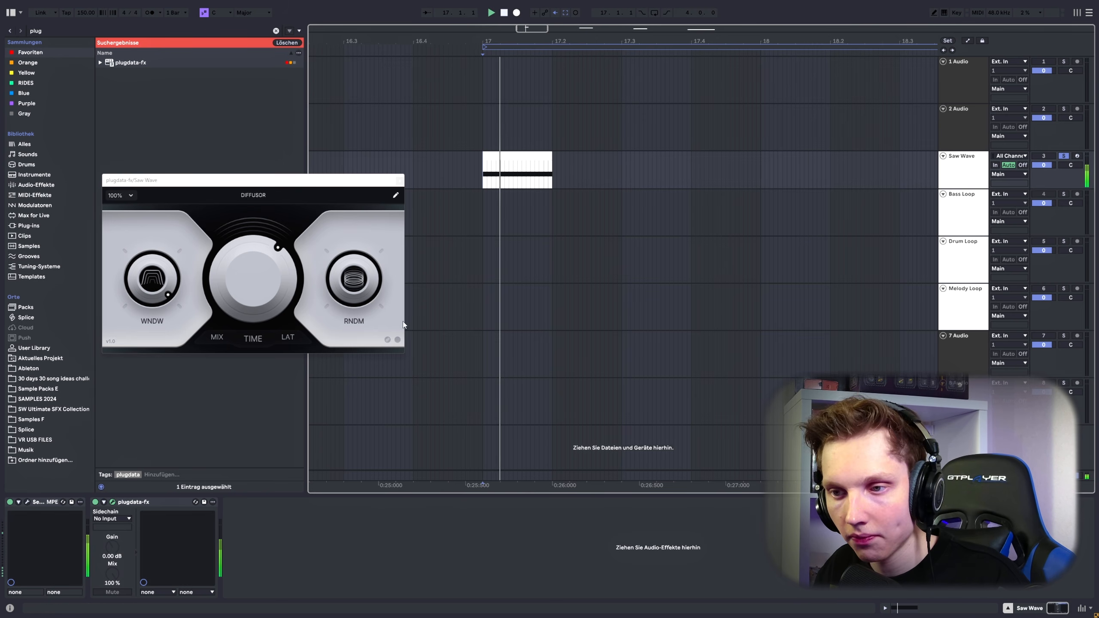
{"action": "left_click", "coordinate": [355, 284]}
{"action": "key", "text": "space"}
{"action": "key", "text": "space"}
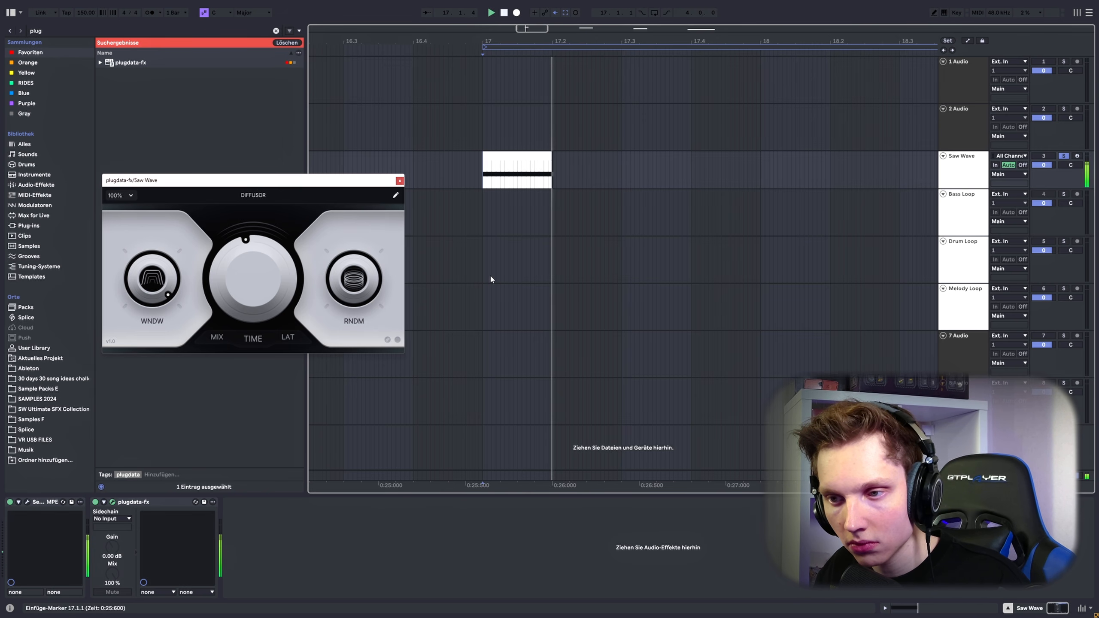
{"action": "key", "text": "space"}
{"action": "key", "text": "space"}
{"action": "key", "text": "space"}
{"action": "key", "text": "space"}
{"action": "key", "text": "space"}
{"action": "key", "text": "space"}
{"action": "key", "text": "space"}
{"action": "key", "text": "space"}
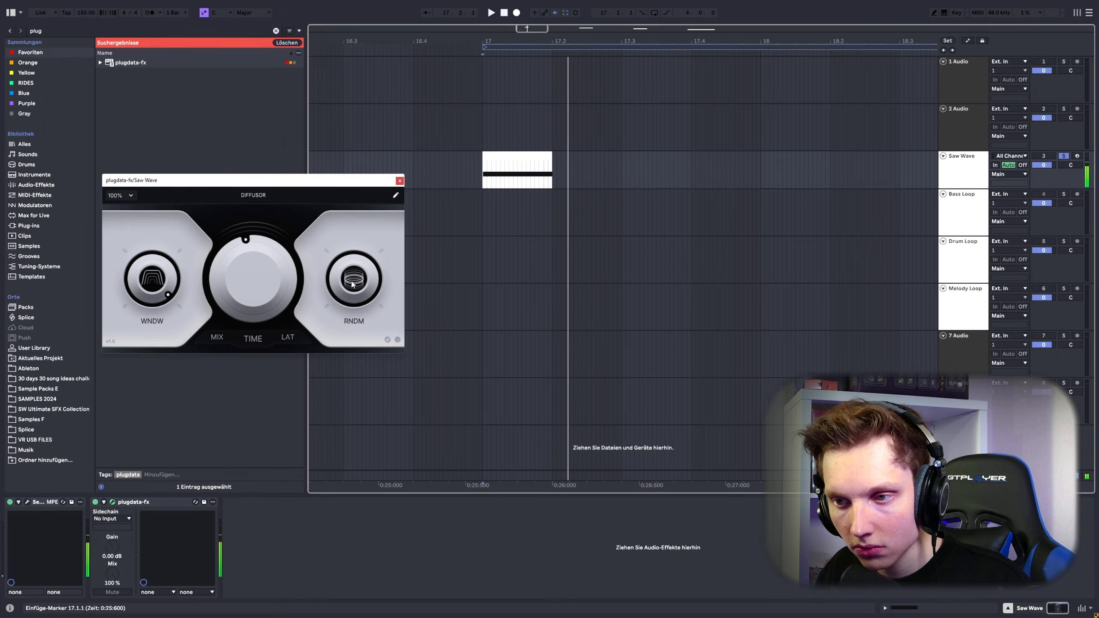
{"action": "key", "text": "space"}
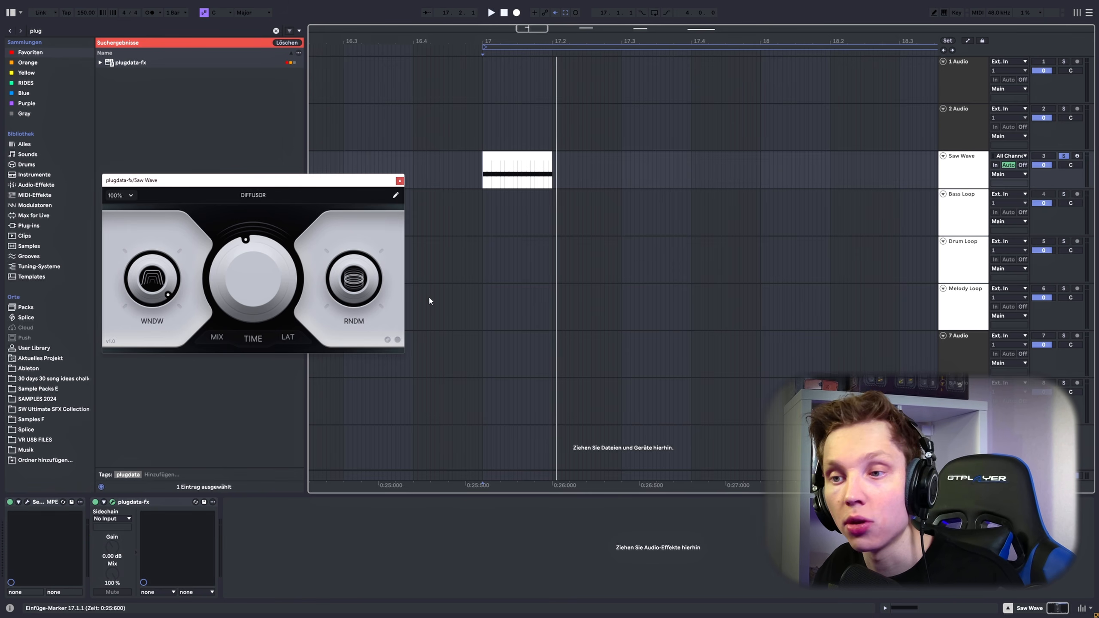
Step: Lower DIFFUSOR's window and replay the Saw Wave clip several times to compare the sound
{"action": "key", "text": "space"}
{"action": "key", "text": "space"}
{"action": "left_click_drag", "start_coordinate": [158, 277], "coordinate": [158, 308]}
{"action": "key", "text": "space"}
{"action": "key", "text": "space"}
{"action": "key", "text": "space"}
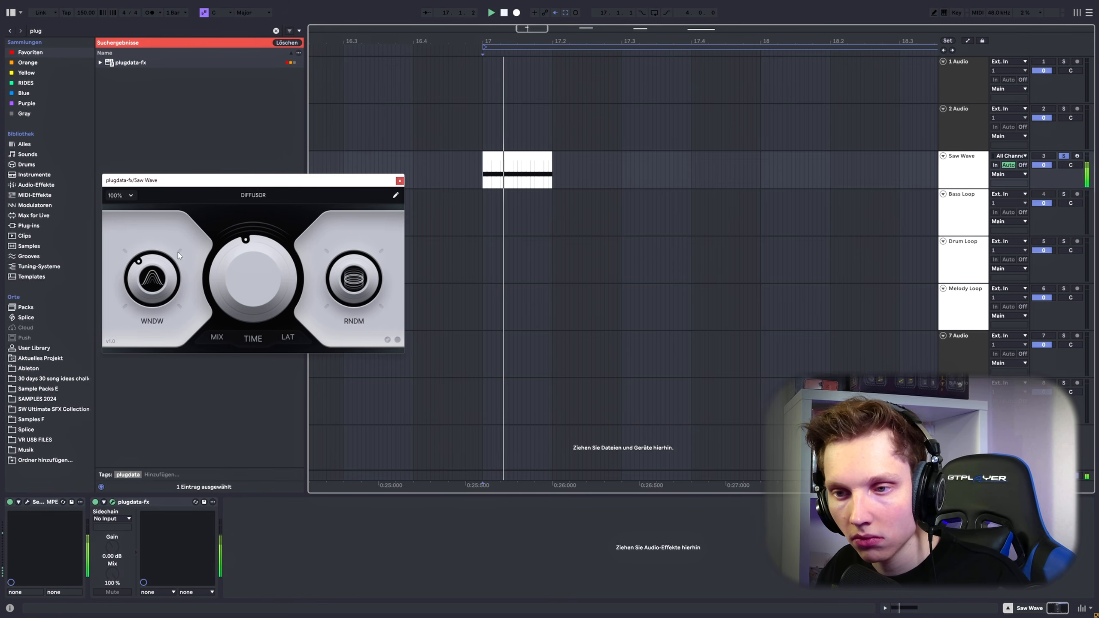
{"action": "key", "text": "space"}
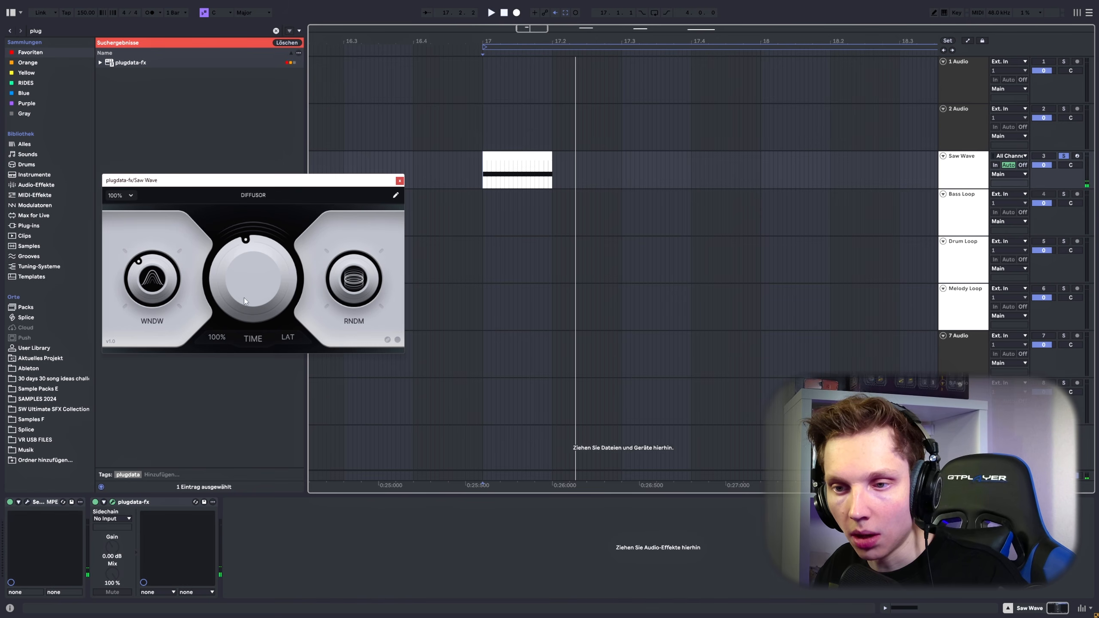
Step: Audition the Saw Wave clip with DIFFUSOR's mix lowered to 17% and 38%
{"action": "left_click_drag", "start_coordinate": [217, 339], "coordinate": [226, 363]}
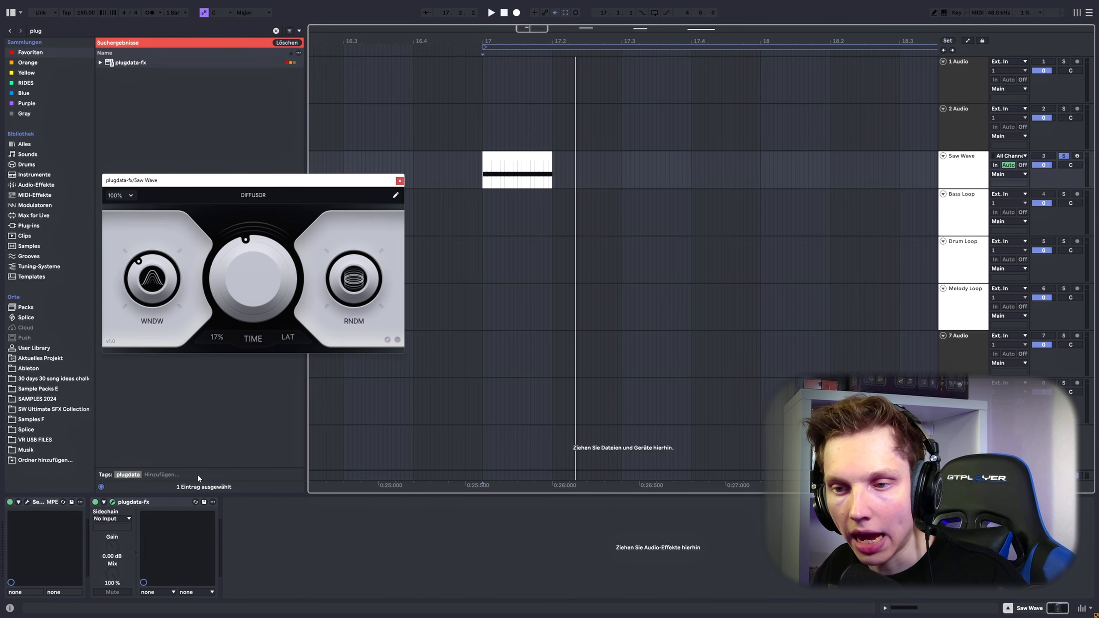
{"action": "key", "text": "space"}
Step: Raise DIFFUSOR's mix again and replay the Saw Wave clip
{"action": "key", "text": "space"}
{"action": "key", "text": "space"}
{"action": "key", "text": "space"}
{"action": "key", "text": "space"}
{"action": "key", "text": "space"}
{"action": "key", "text": "space"}
{"action": "key", "text": "space"}
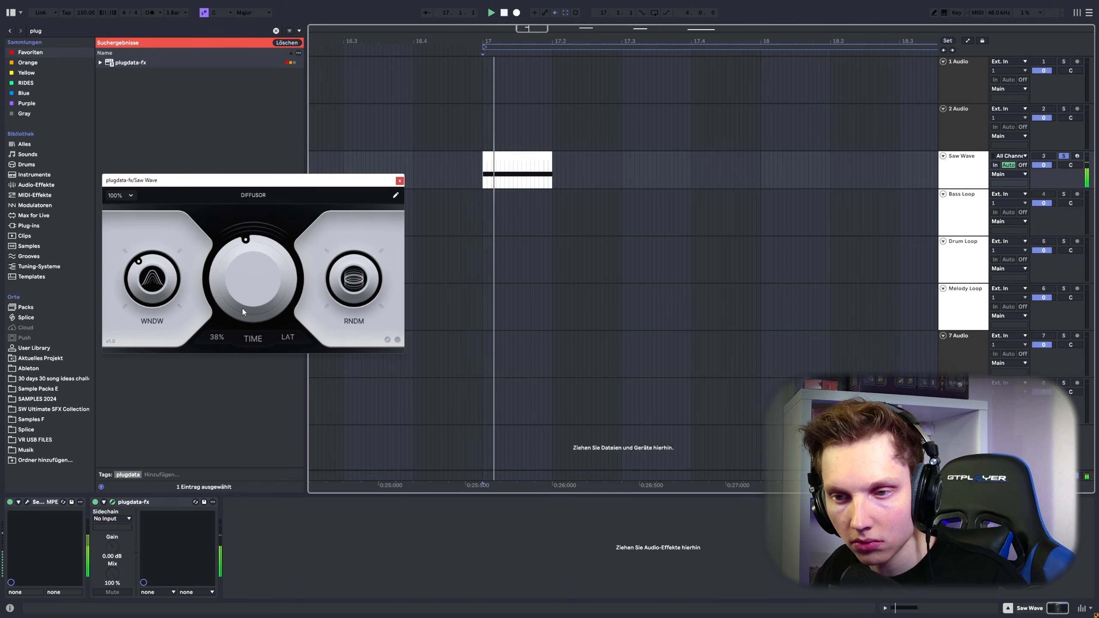
{"action": "left_click_drag", "start_coordinate": [219, 342], "coordinate": [556, 121]}
{"action": "key", "text": "space"}
{"action": "key", "text": "space"}
{"action": "key", "text": "space"}
{"action": "key", "text": "space"}
{"action": "key", "text": "space"}
{"action": "key", "text": "space"}
{"action": "key", "text": "space"}
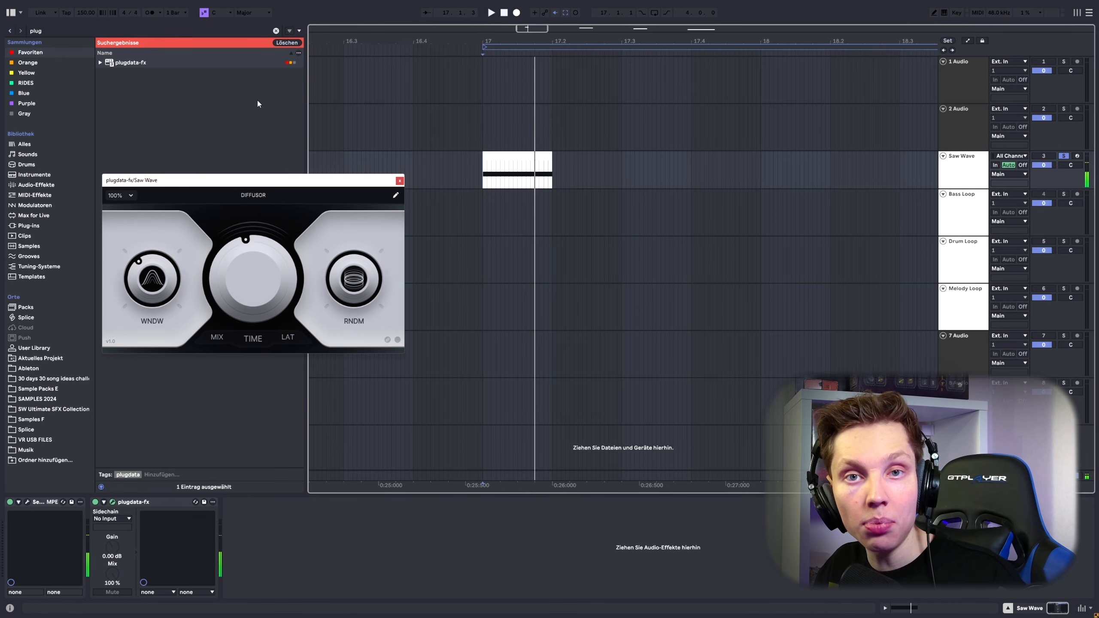
Step: Check the saw wave's stereo image in Stereo Tool on the Main track with plugdata-fx bypassed and re-enabled
{"action": "left_click", "coordinate": [29, 6]}
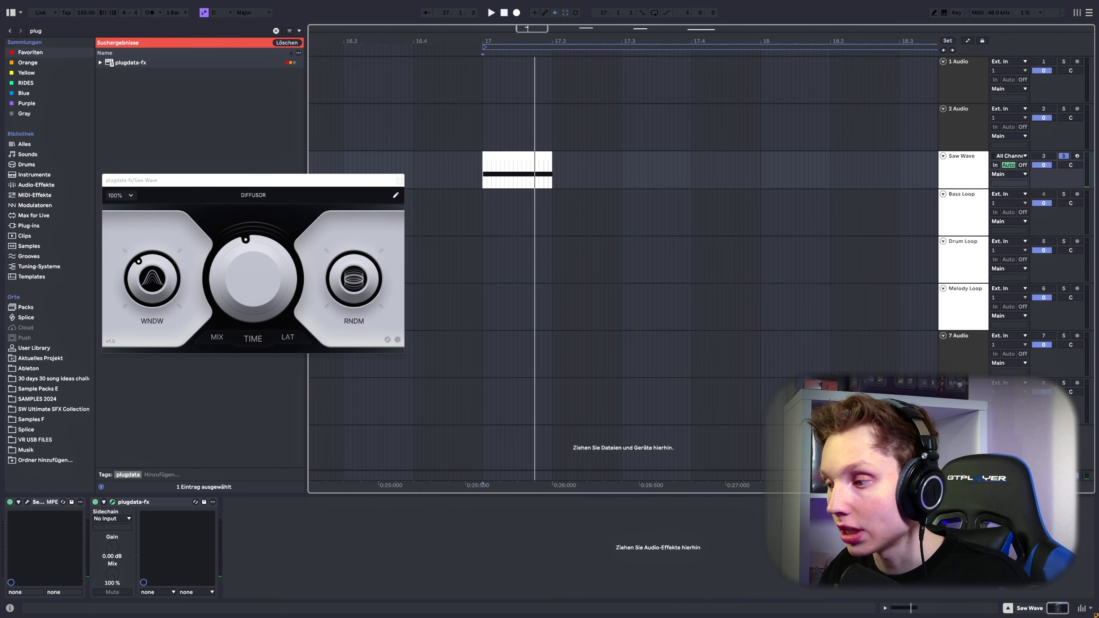
{"action": "left_click", "coordinate": [488, 180]}
{"action": "key", "text": "space"}
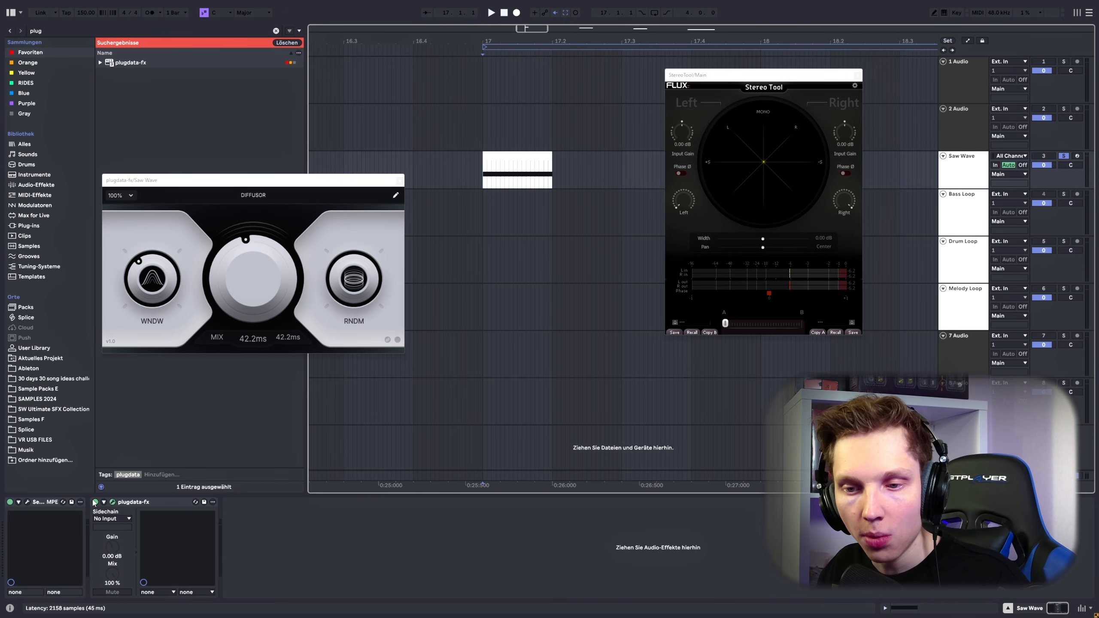
{"action": "left_click", "coordinate": [95, 503]}
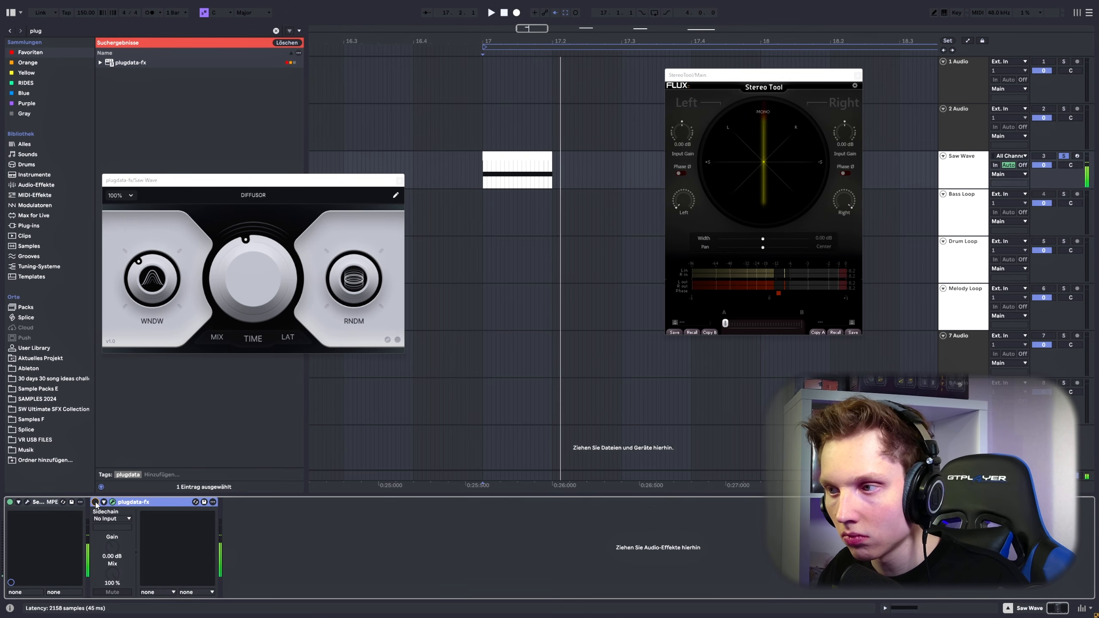
{"action": "left_click", "coordinate": [96, 503]}
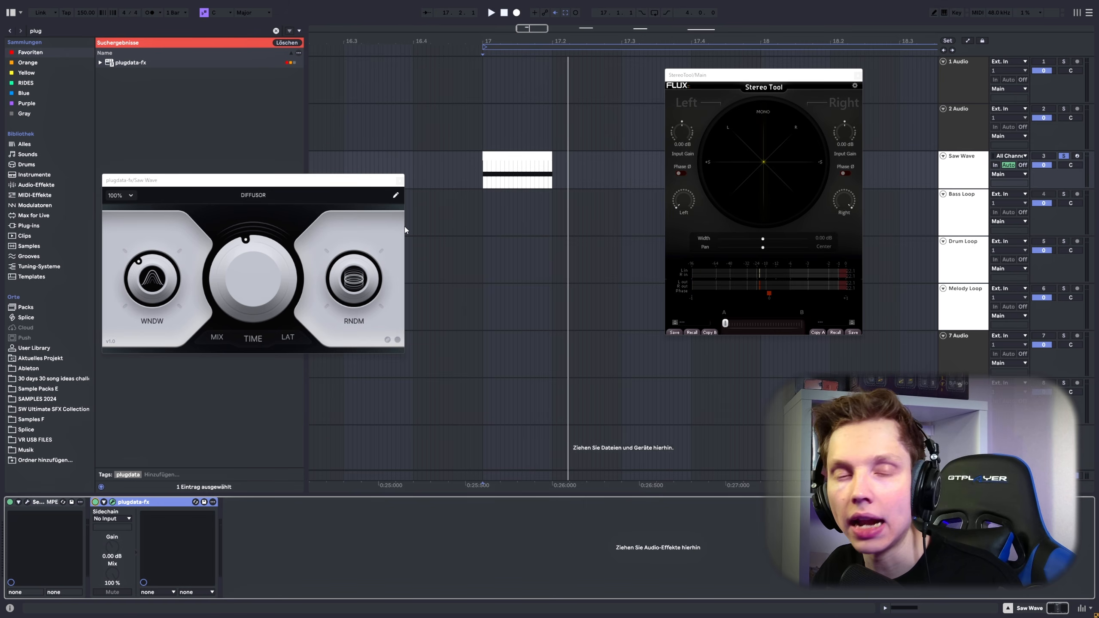
Step: Close the Stereo Tool and DIFFUSOR windows, and play the soloed Bass Loop clip from bar 21 with plugdata-fx bypassed
{"action": "left_click", "coordinate": [857, 76]}
{"action": "left_click", "coordinate": [399, 180]}
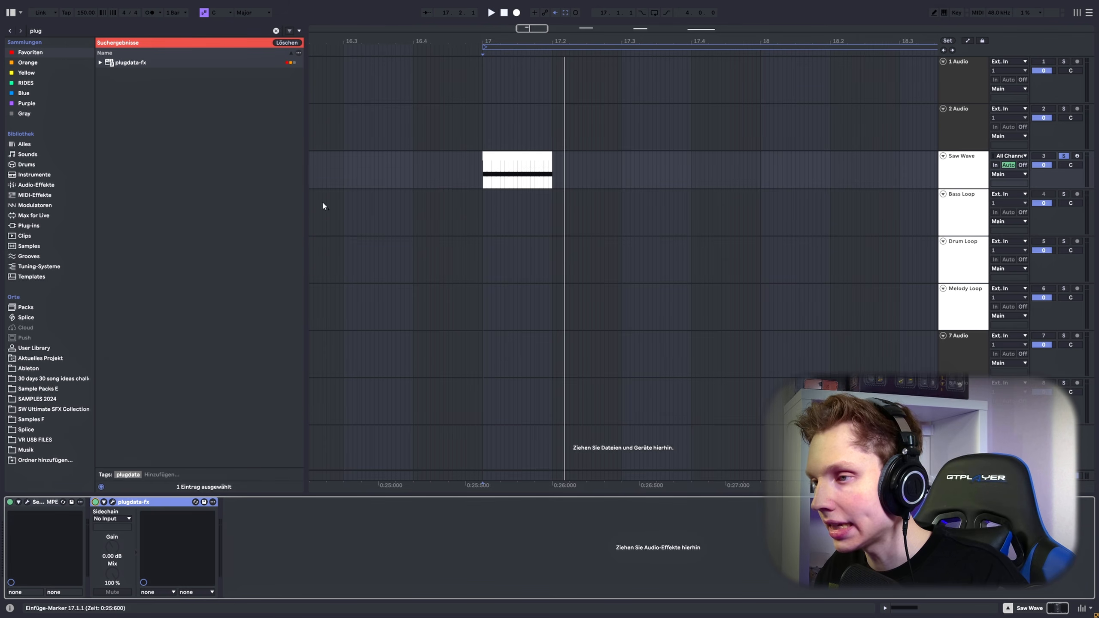
{"action": "scroll", "coordinate": [694, 171], "scroll_direction": "right", "scroll_amount": 10}
{"action": "left_click", "coordinate": [426, 227]}
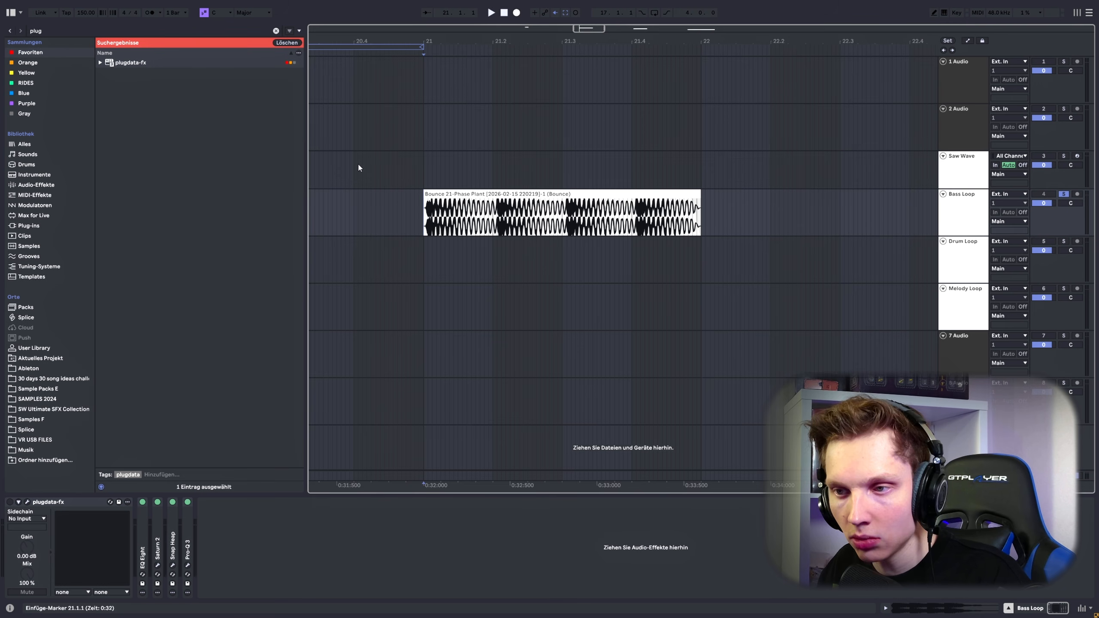
{"action": "key", "text": "space"}
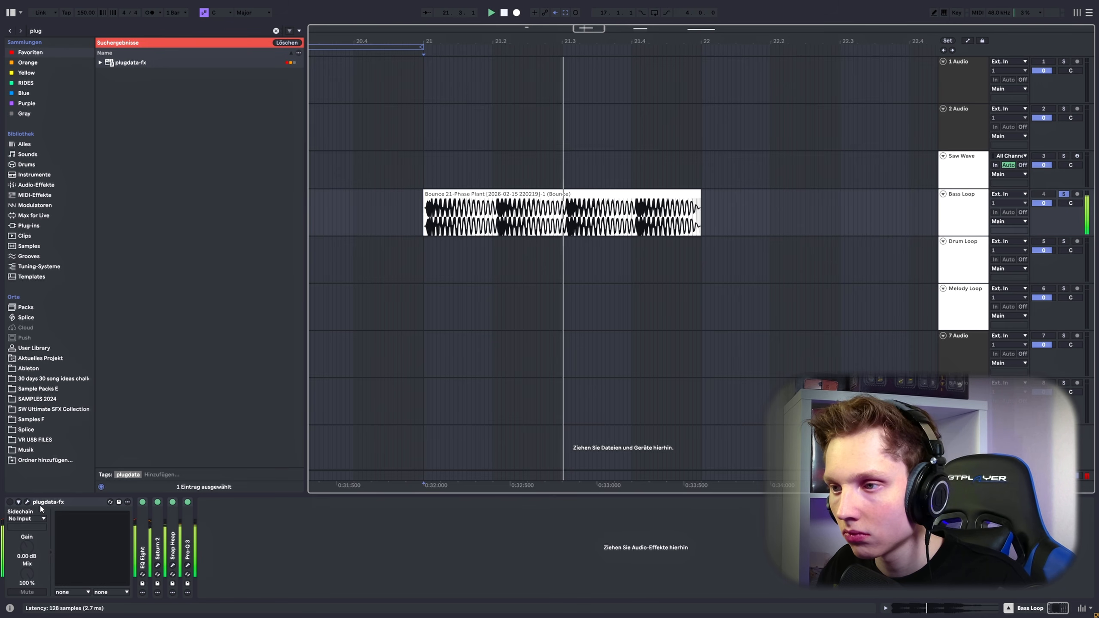
{"action": "key", "text": "space"}
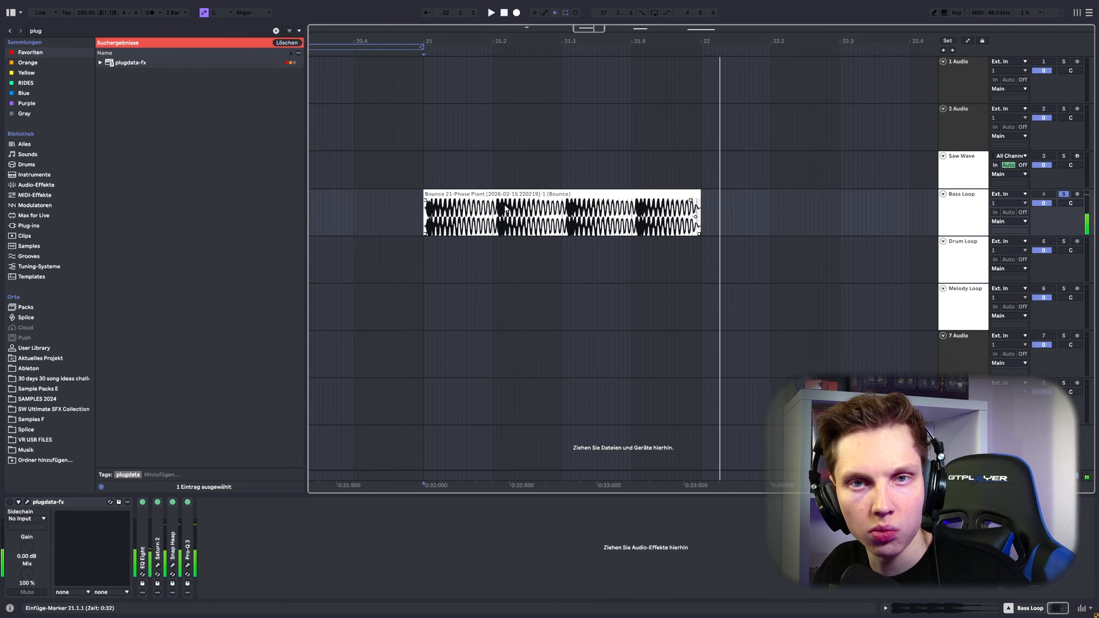
Step: Enable plugdata-fx on the Bass Loop track and play the loop through DIFFUSOR while trying the random control
{"action": "left_click", "coordinate": [10, 502]}
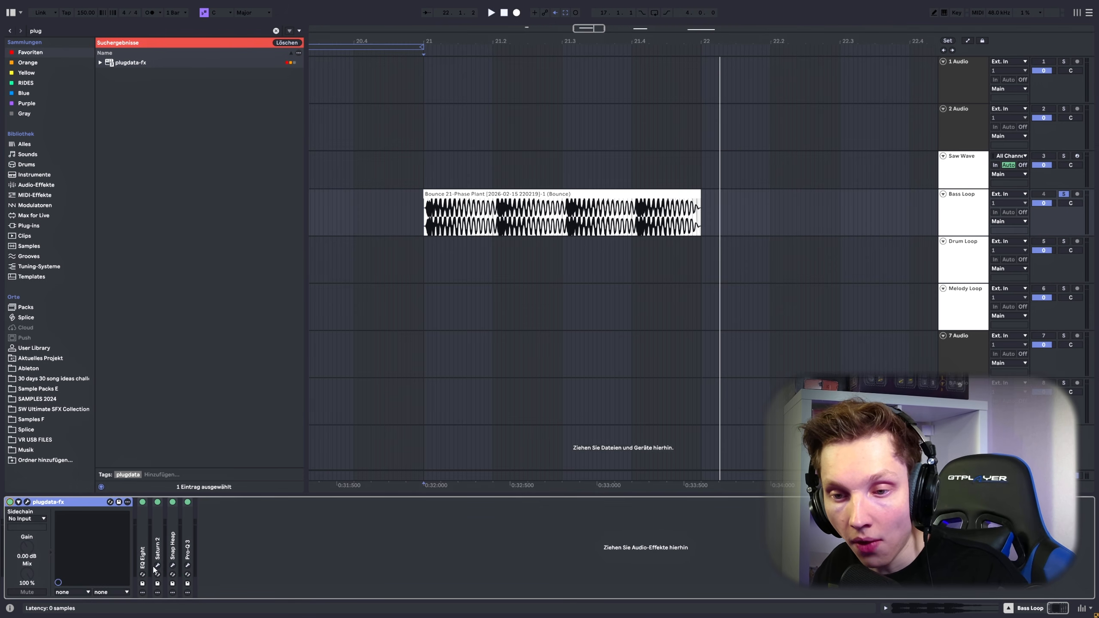
{"action": "left_click", "coordinate": [424, 212]}
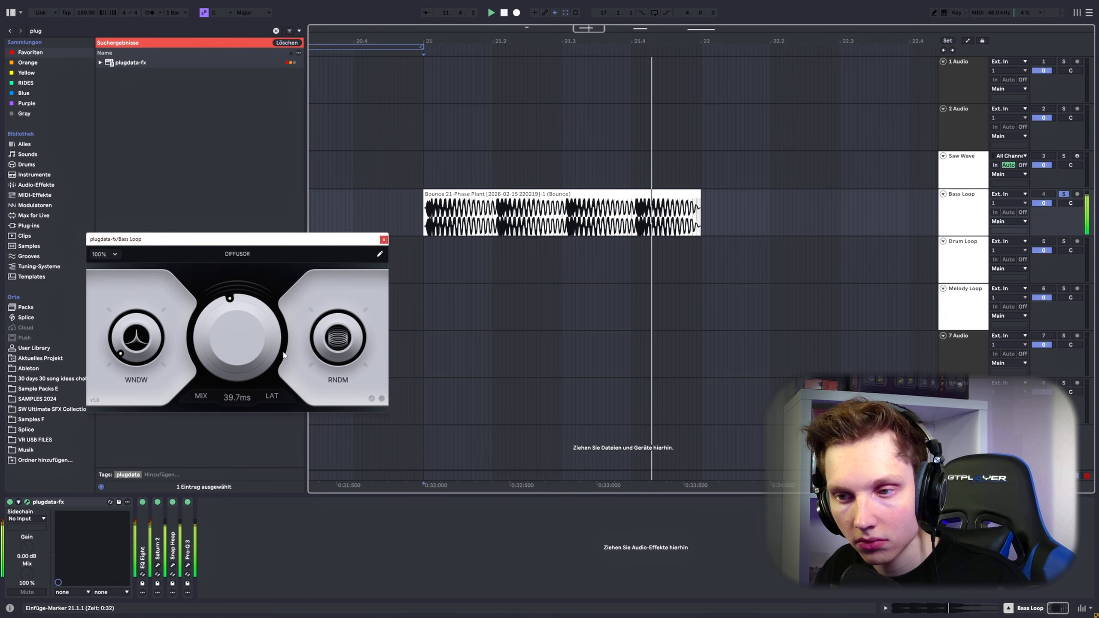
{"action": "key", "text": "space"}
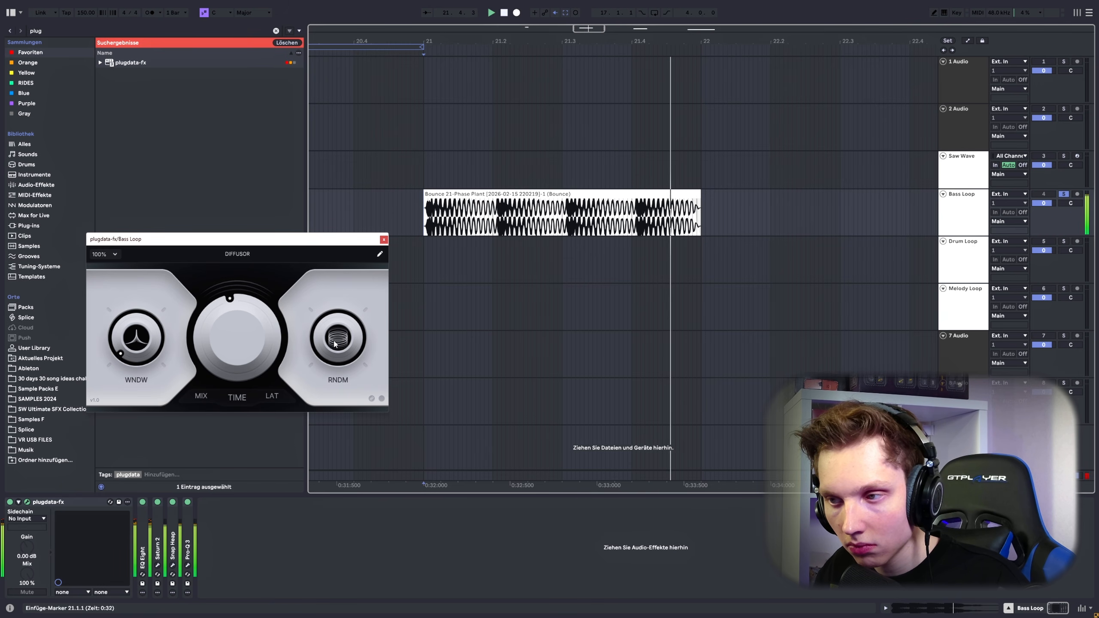
{"action": "key", "text": "space"}
{"action": "key", "text": "space"}
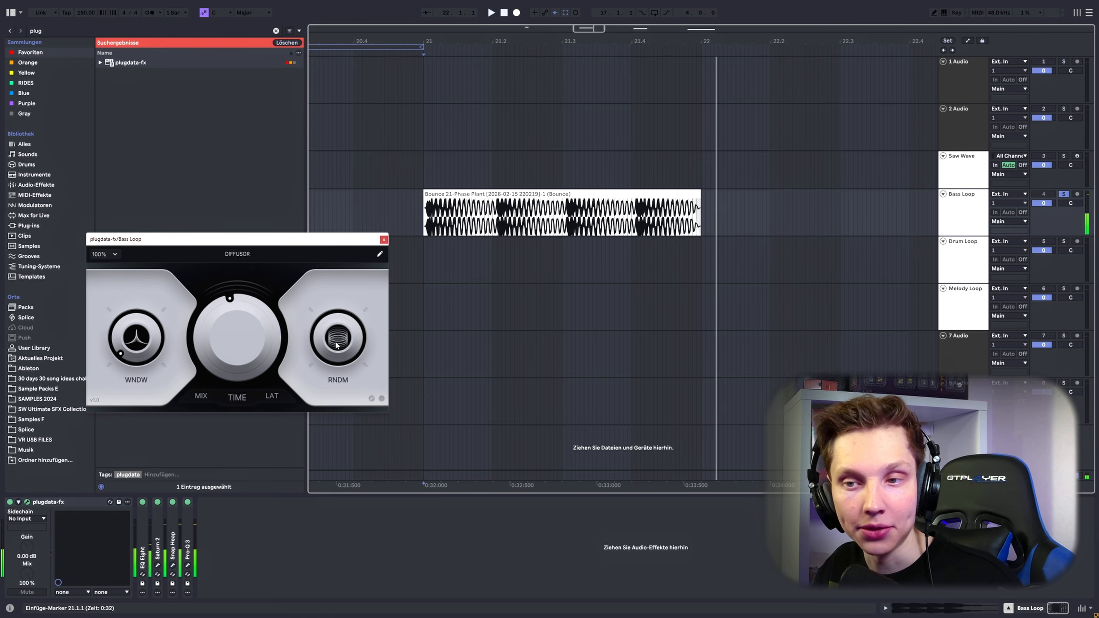
Step: Raise DIFFUSOR's window to 14.53x on the Bass Loop track and replay the loop
{"action": "key", "text": "space"}
{"action": "key", "text": "space"}
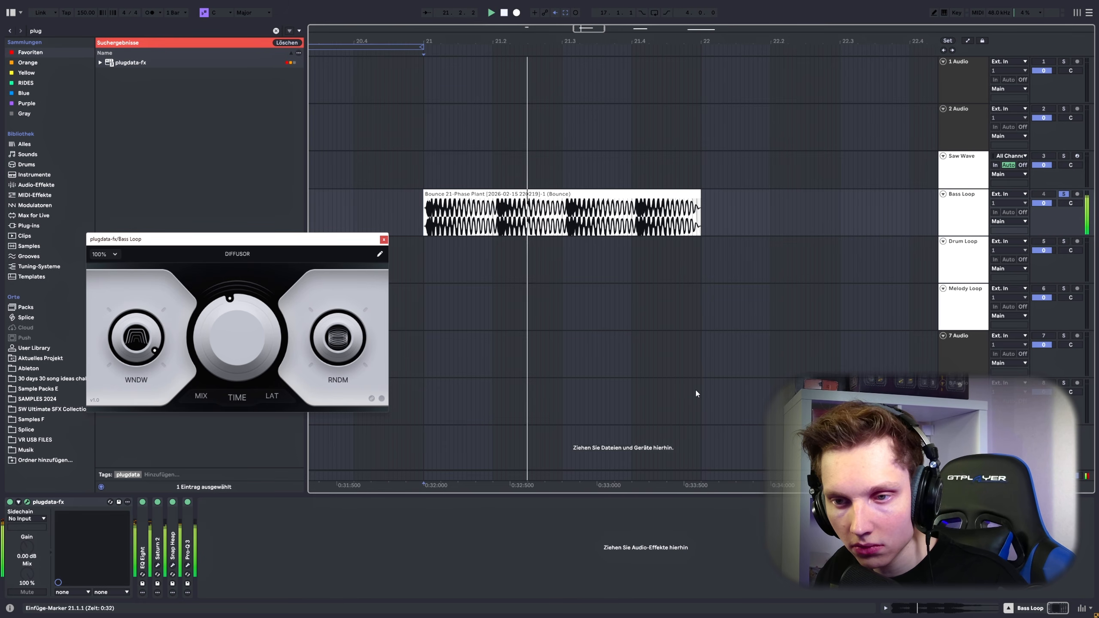
{"action": "key", "text": "space"}
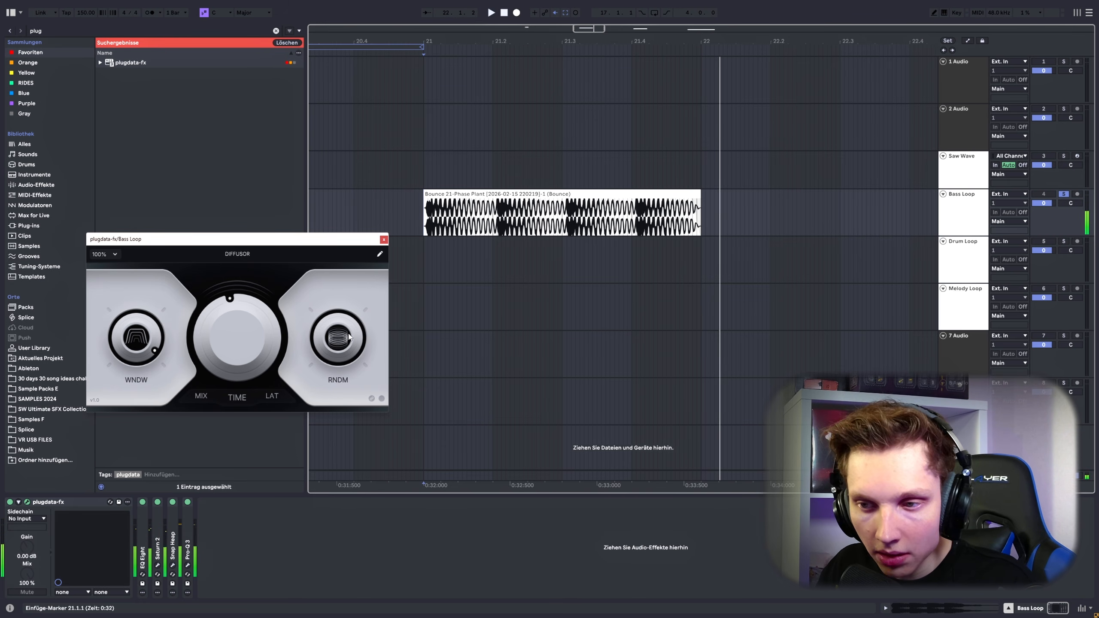
Step: Audition the bass loop with DIFFUSOR's time at 224 ms and 1 ms, varying the random control
{"action": "key", "text": "space"}
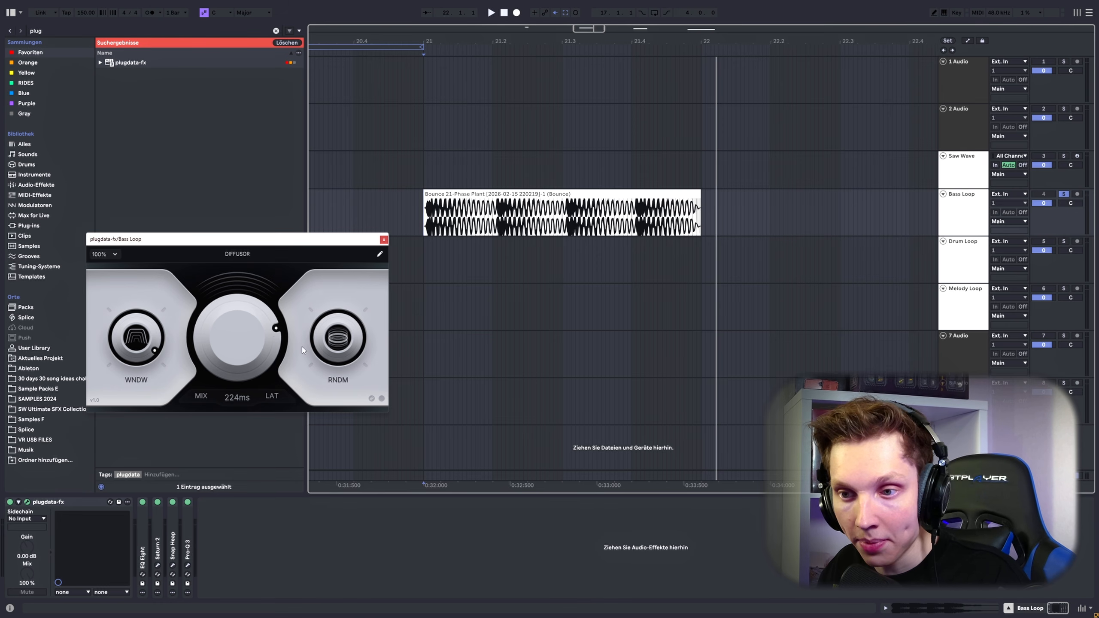
{"action": "key", "text": "space"}
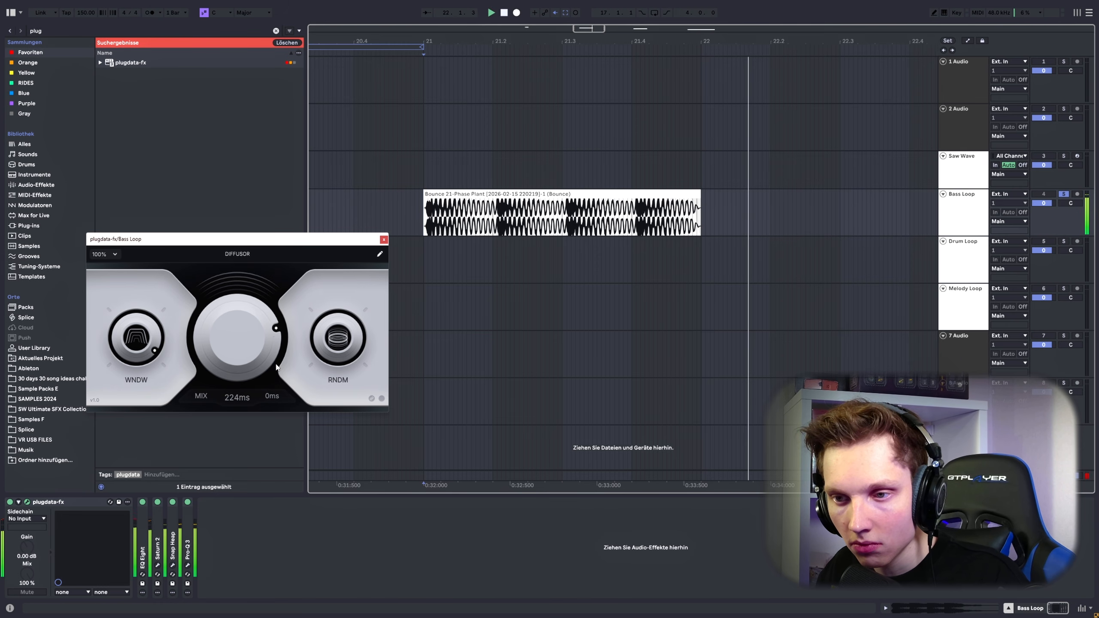
{"action": "key", "text": "space"}
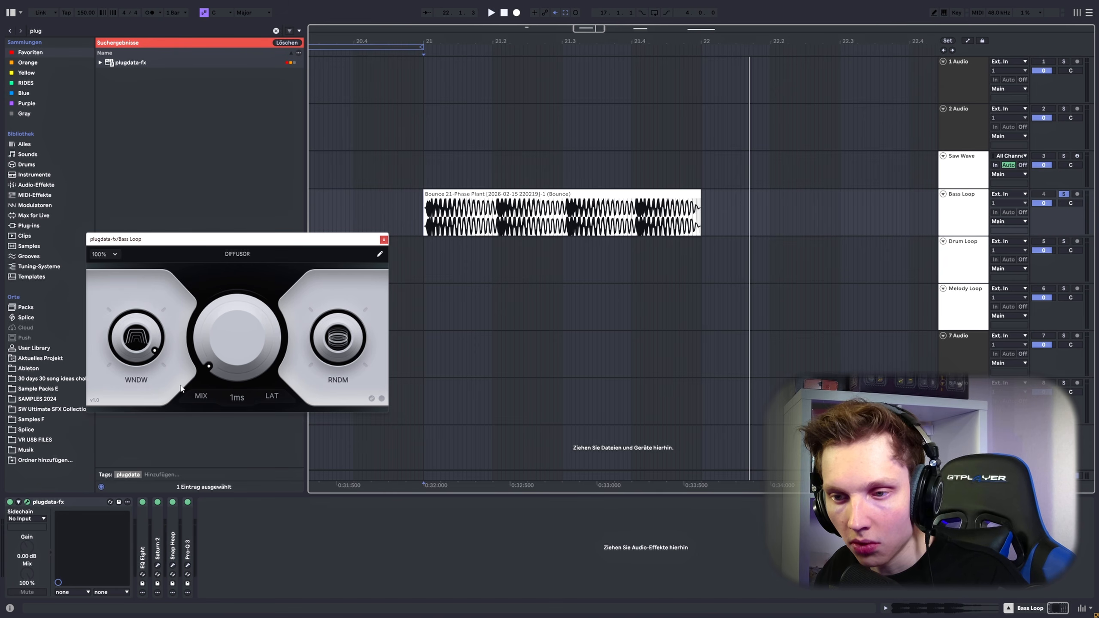
{"action": "key", "text": "space"}
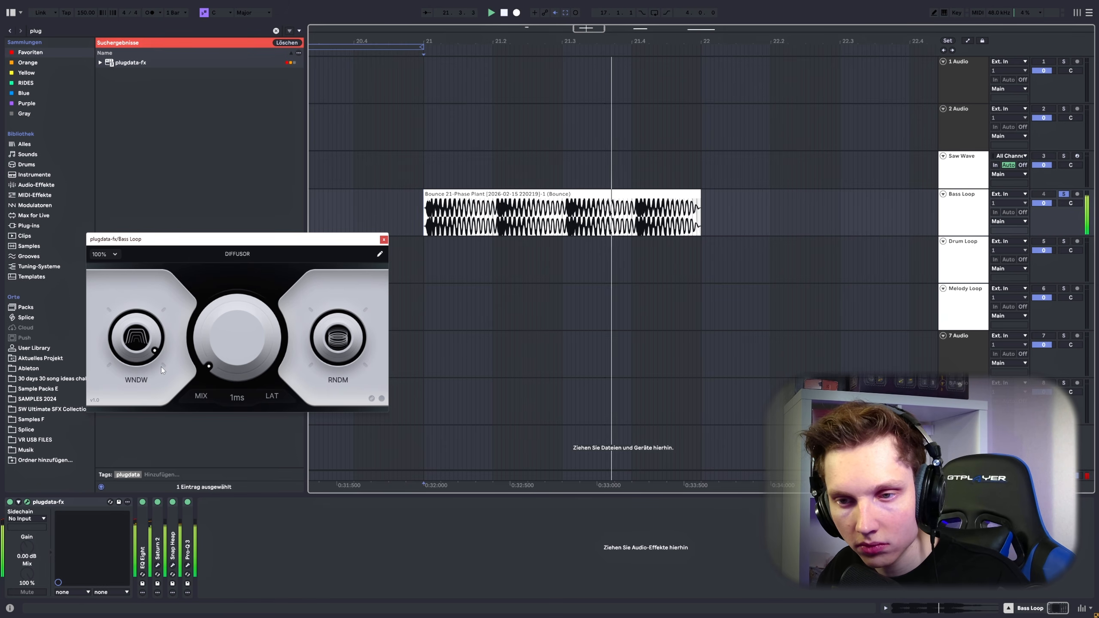
{"action": "key", "text": "space"}
Step: Set DIFFUSOR's time to 23.4 ms and replay the bass loop from its start with different random settings
{"action": "left_click_drag", "start_coordinate": [233, 345], "coordinate": [233, 342]}
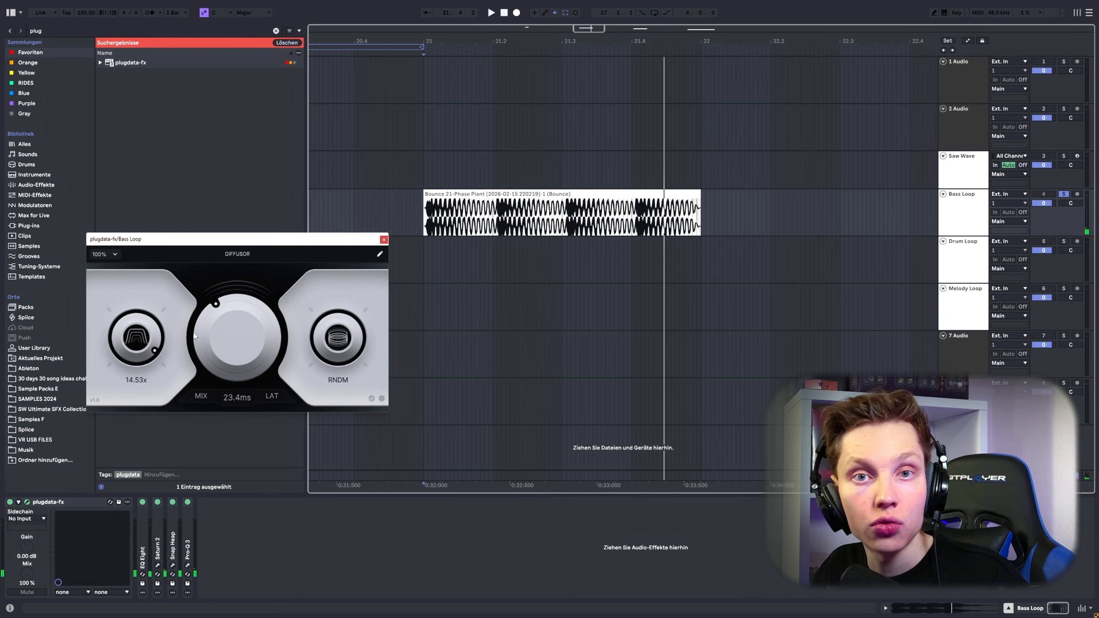
{"action": "key", "text": "space"}
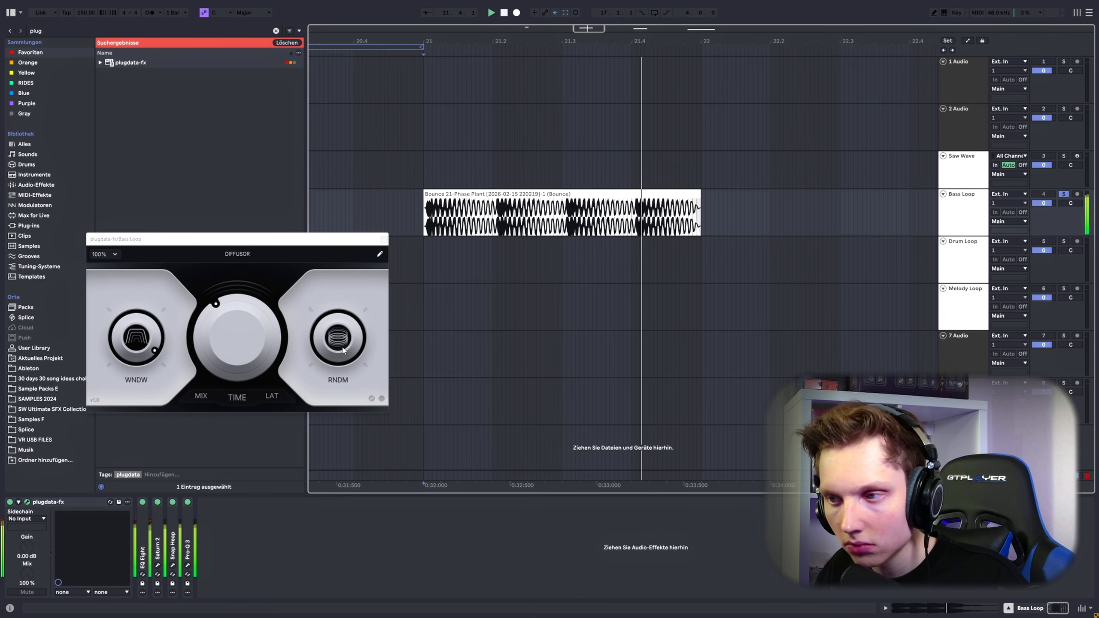
{"action": "key", "text": "space"}
{"action": "key", "text": "space"}
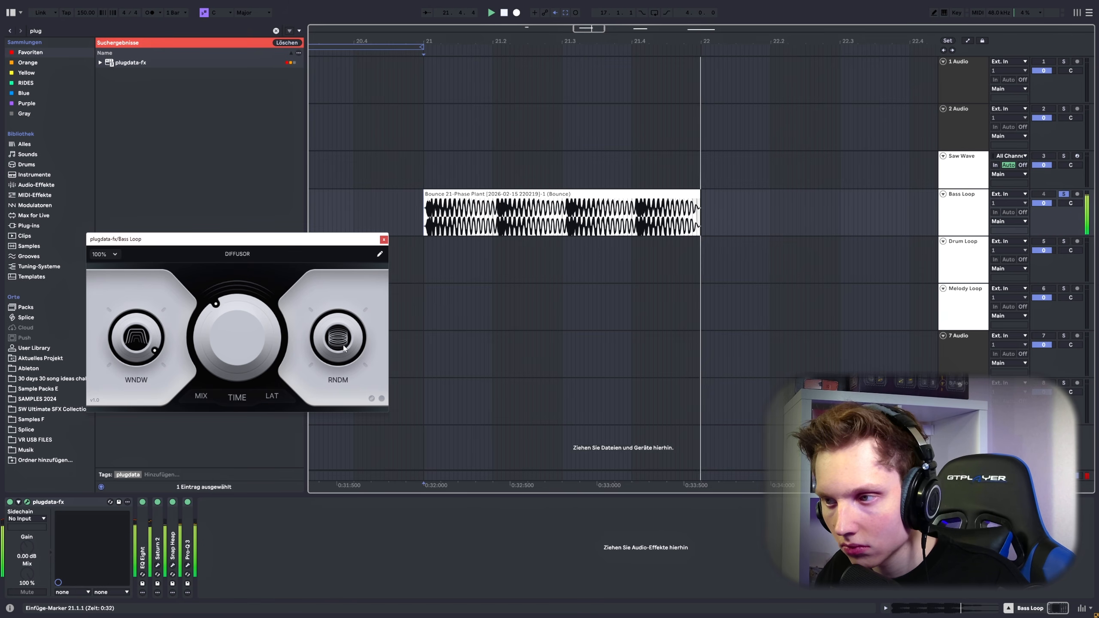
{"action": "key", "text": "space"}
{"action": "key", "text": "space"}
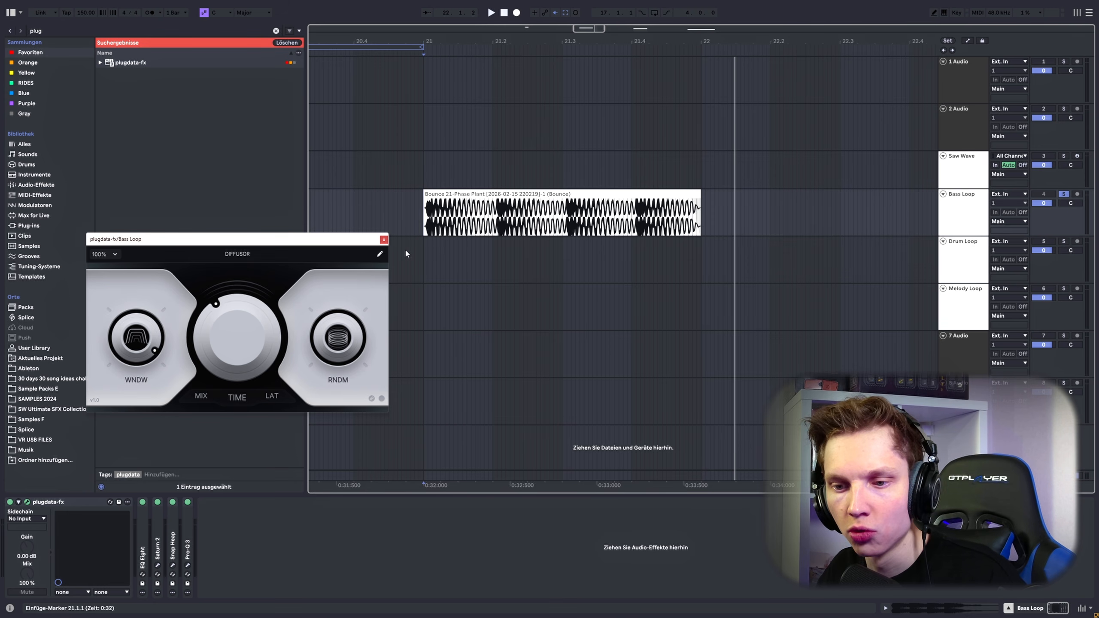
{"action": "left_click", "coordinate": [423, 218]}
{"action": "key", "text": "space"}
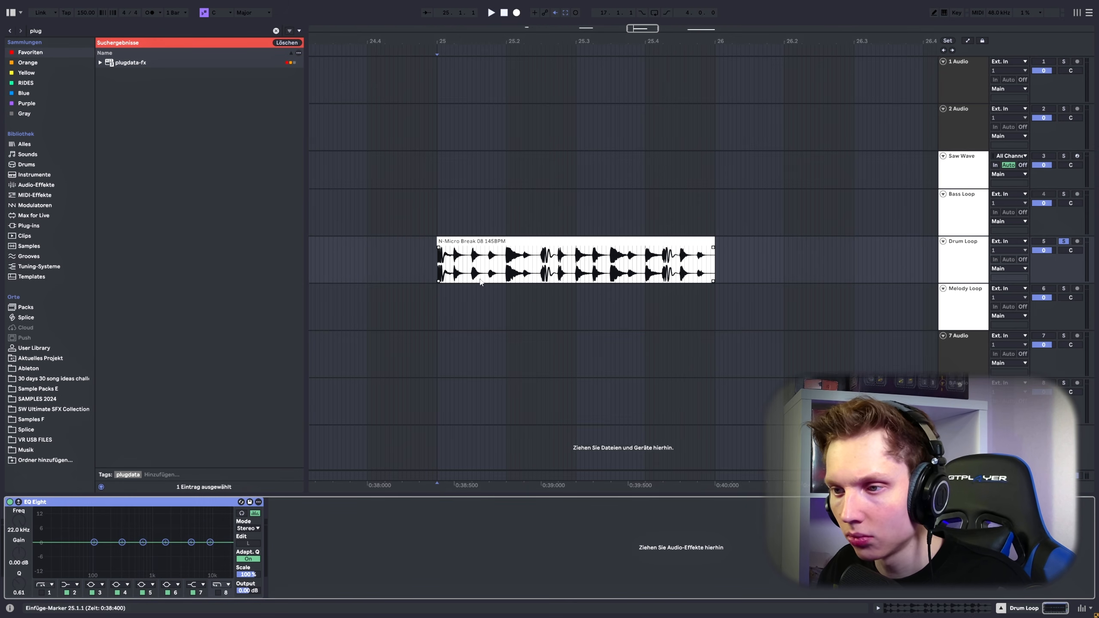
Step: Play the Drum Loop dry and through DIFFUSOR, lowering the window and setting the time to 164 ms
{"action": "key", "text": "space"}
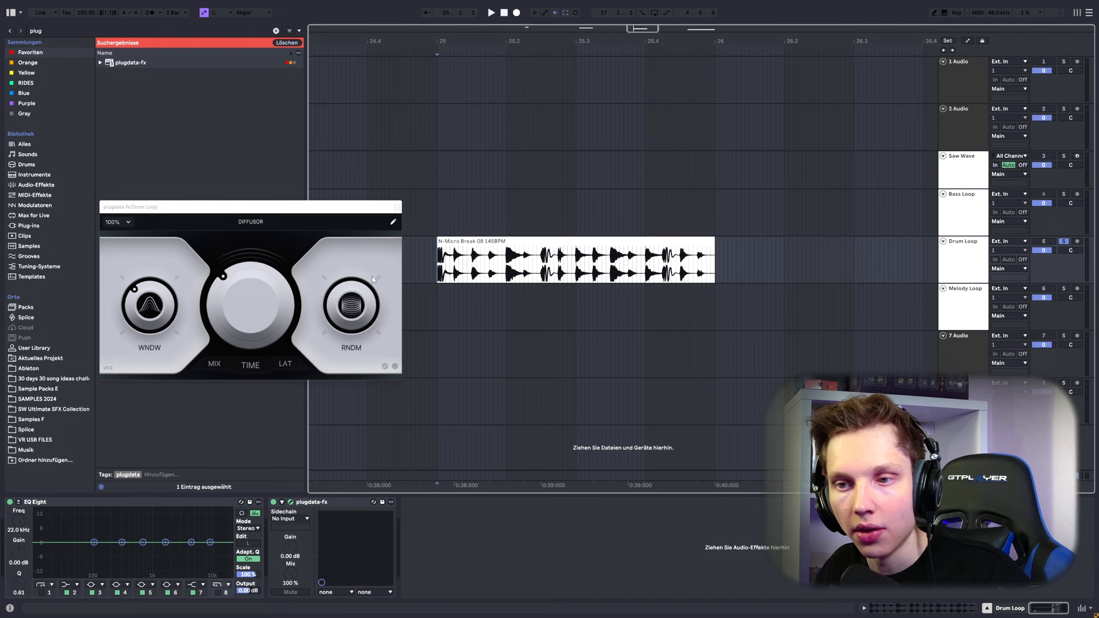
{"action": "key", "text": "space"}
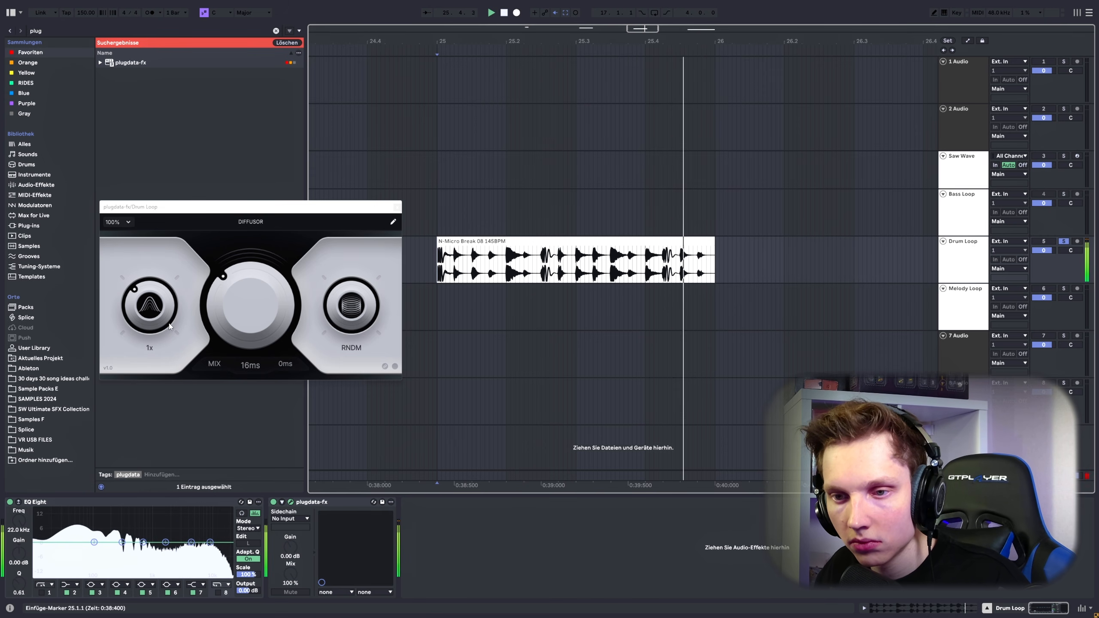
{"action": "left_click_drag", "start_coordinate": [152, 308], "coordinate": [191, 402]}
{"action": "left_click_drag", "start_coordinate": [244, 321], "coordinate": [267, 284]}
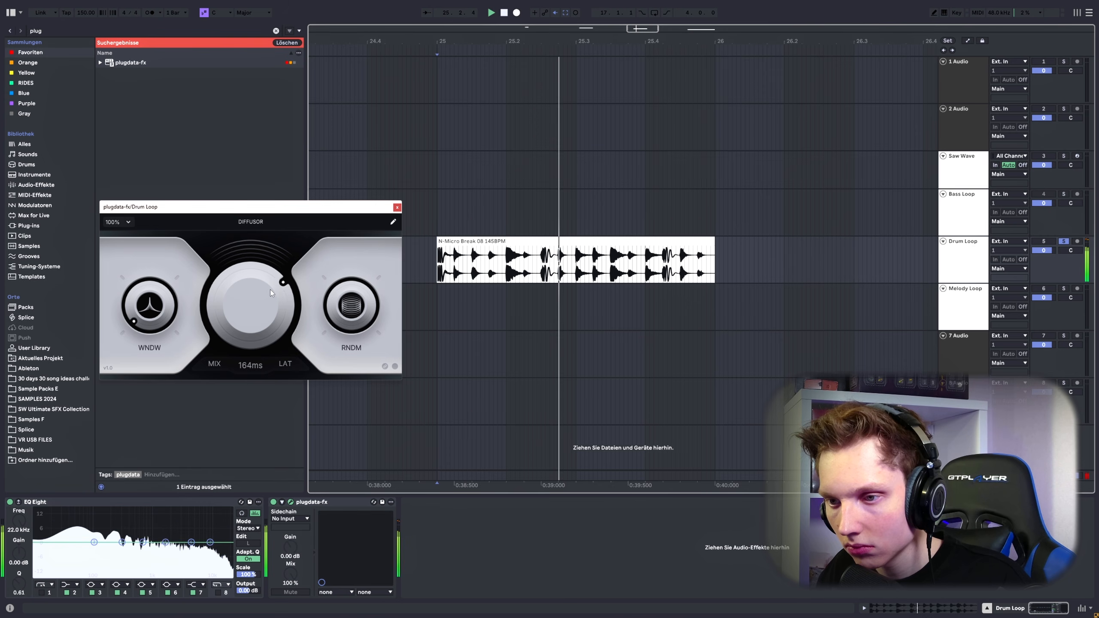
Step: Raise DIFFUSOR's window to its maximum and replay the drum loop while changing the random control
{"action": "left_click_drag", "start_coordinate": [150, 307], "coordinate": [266, 43]}
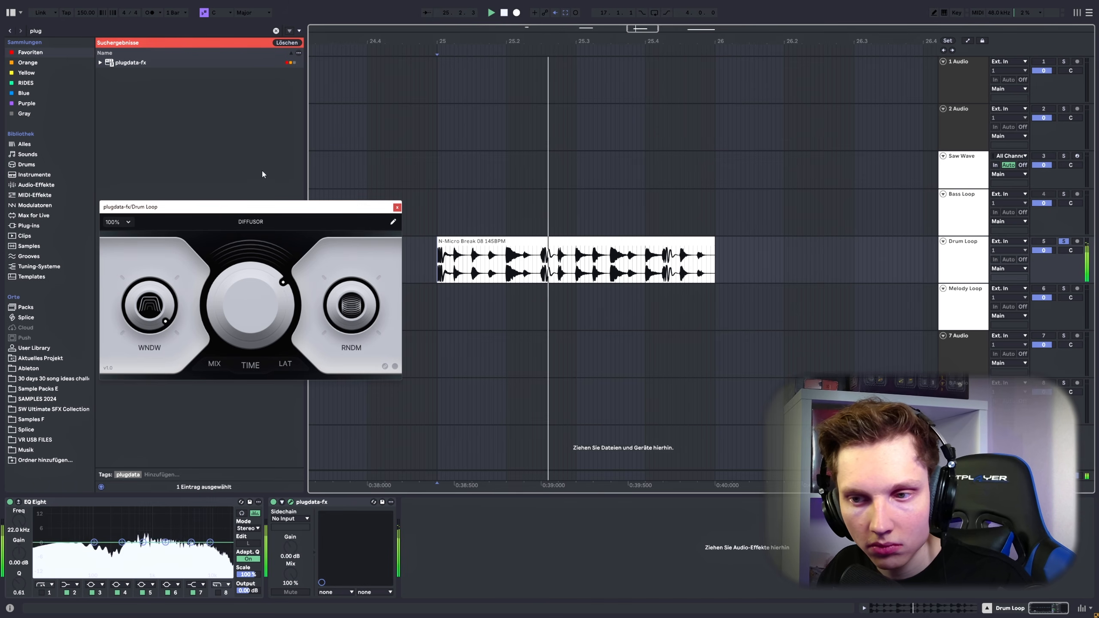
{"action": "key", "text": "space"}
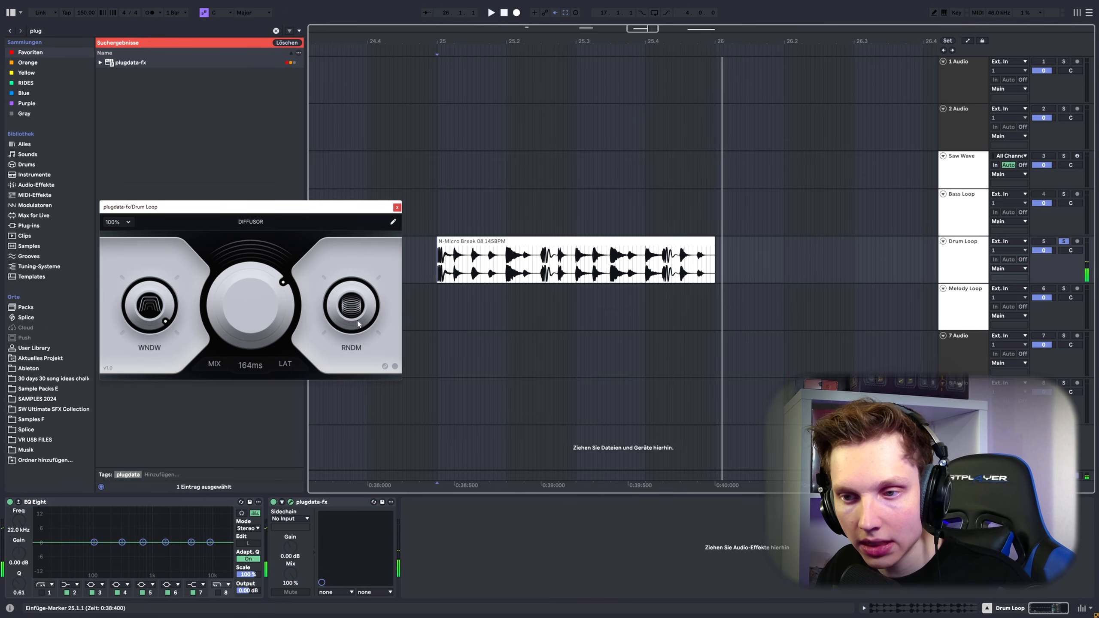
{"action": "key", "text": "space"}
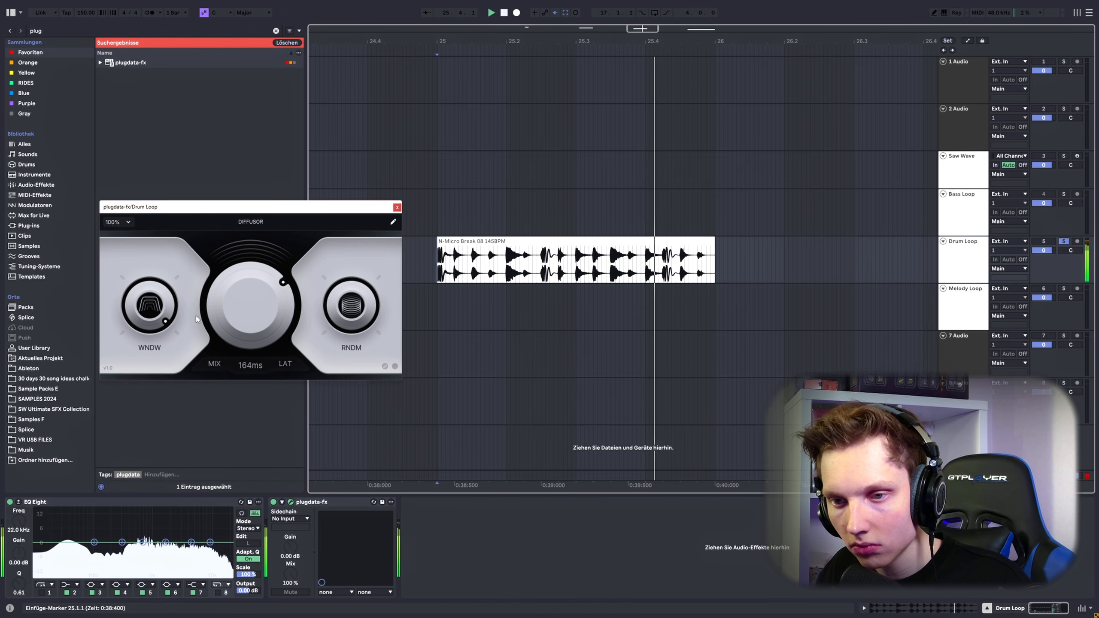
{"action": "key", "text": "space"}
{"action": "key", "text": "space"}
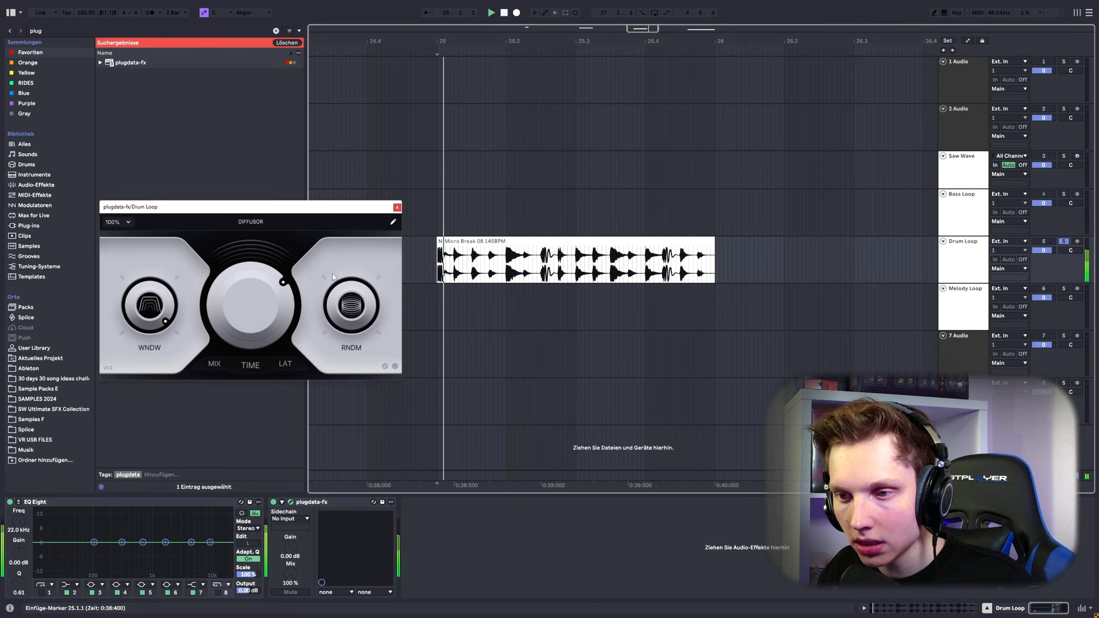
Step: Lower DIFFUSOR's time to 40.8 ms and replay the drum loop with the window at 16x
{"action": "left_click_drag", "start_coordinate": [245, 320], "coordinate": [241, 345]}
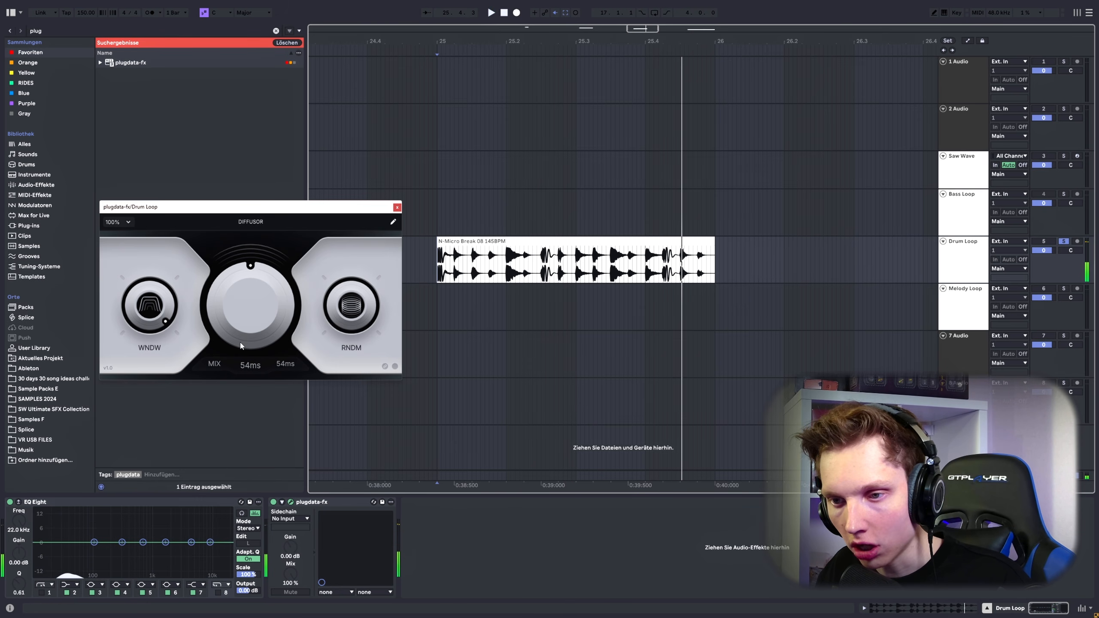
{"action": "key", "text": "space"}
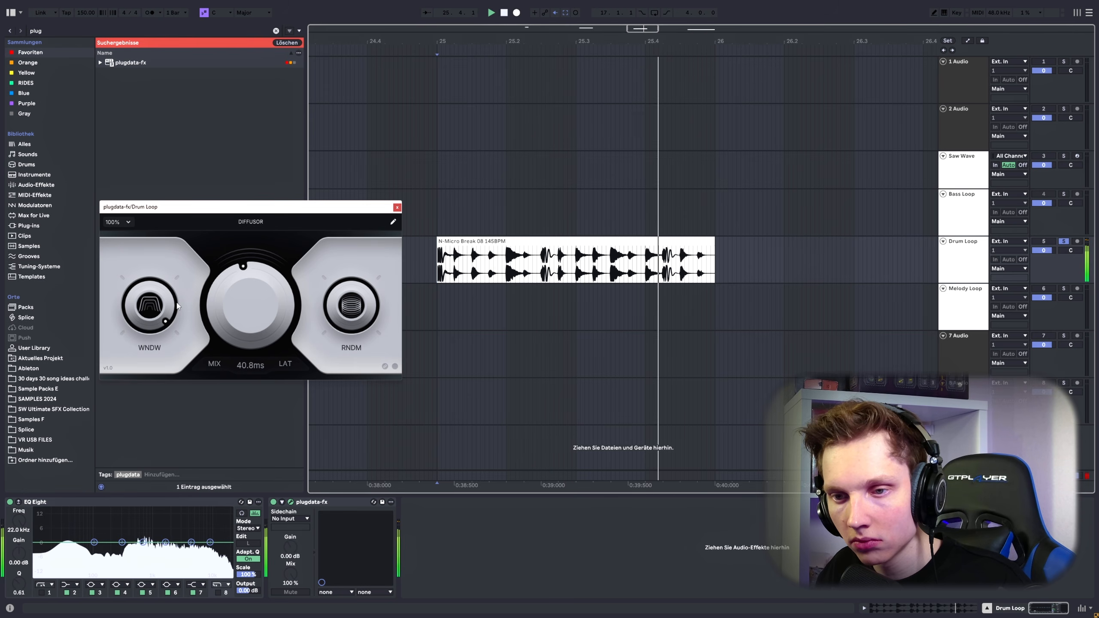
{"action": "left_click_drag", "start_coordinate": [149, 306], "coordinate": [190, 250]}
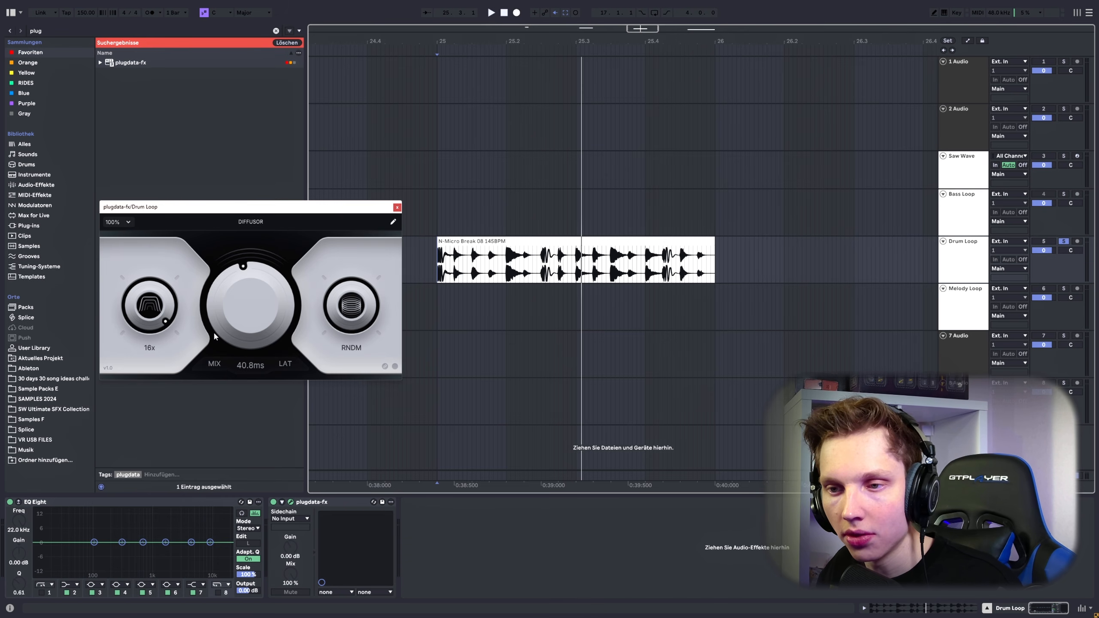
Step: Raise DIFFUSOR's time to its maximum and replay the drum loop from its start with different random settings
{"action": "left_click_drag", "start_coordinate": [213, 337], "coordinate": [212, 244]}
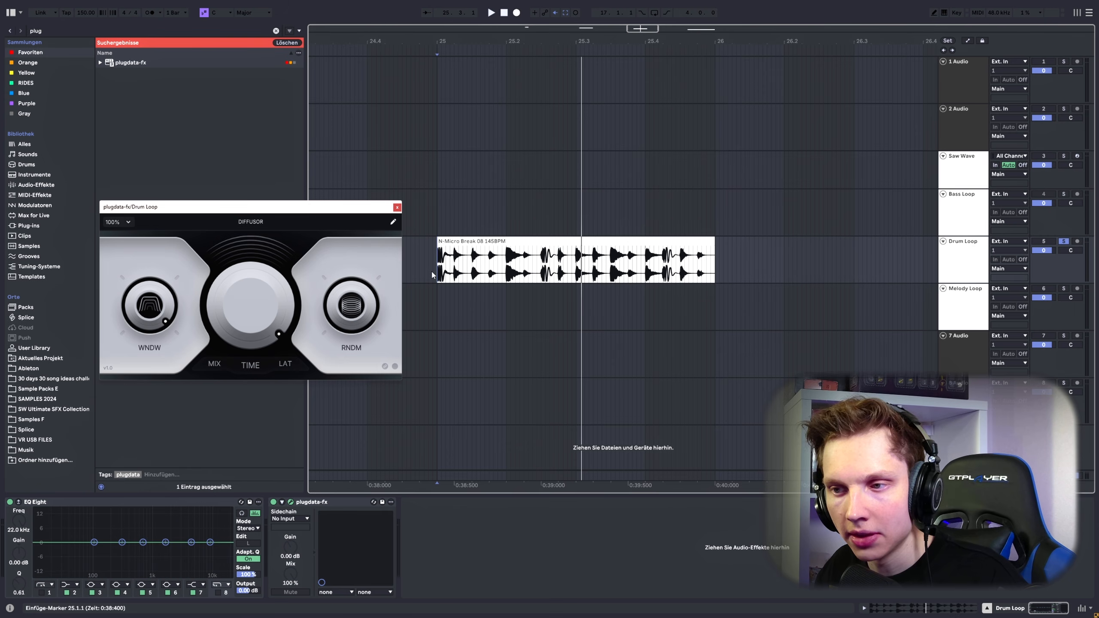
{"action": "key", "text": "space"}
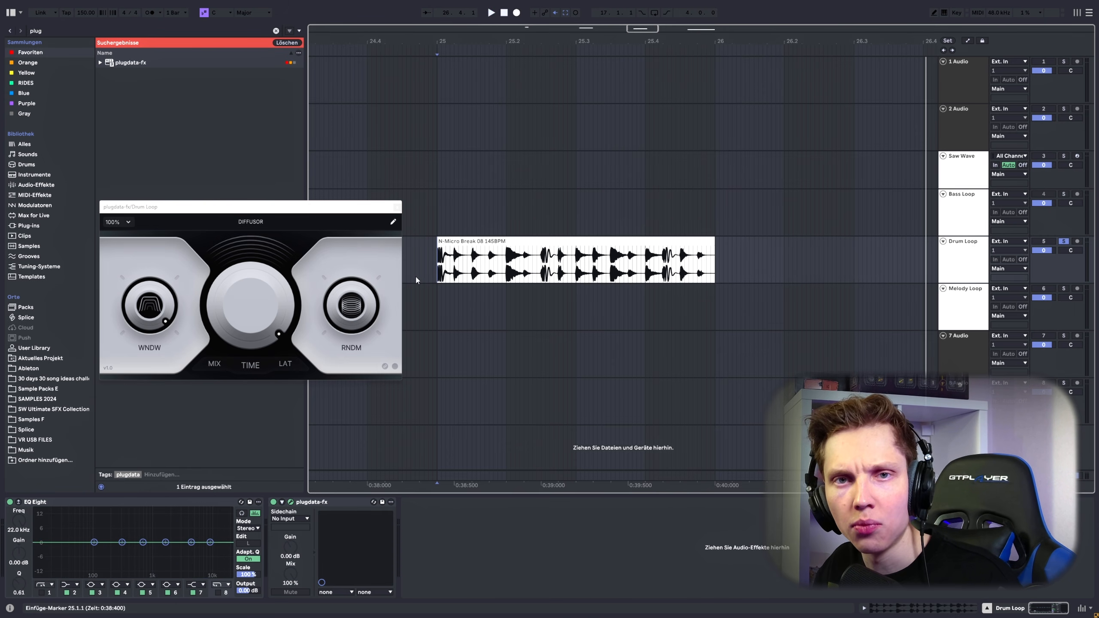
{"action": "key", "text": "space"}
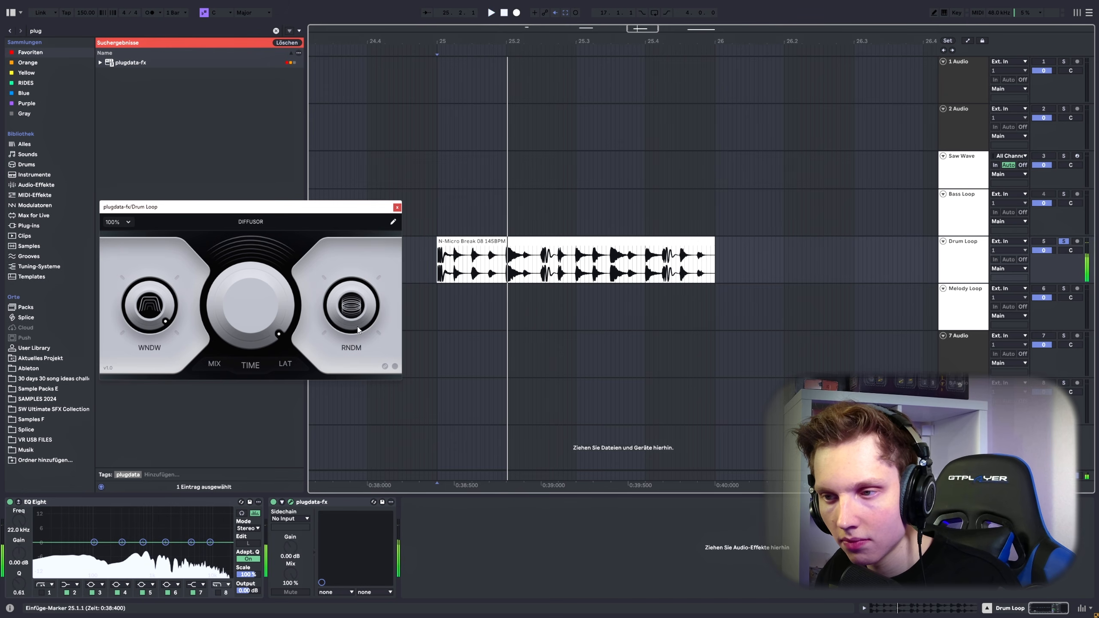
{"action": "key", "text": "space"}
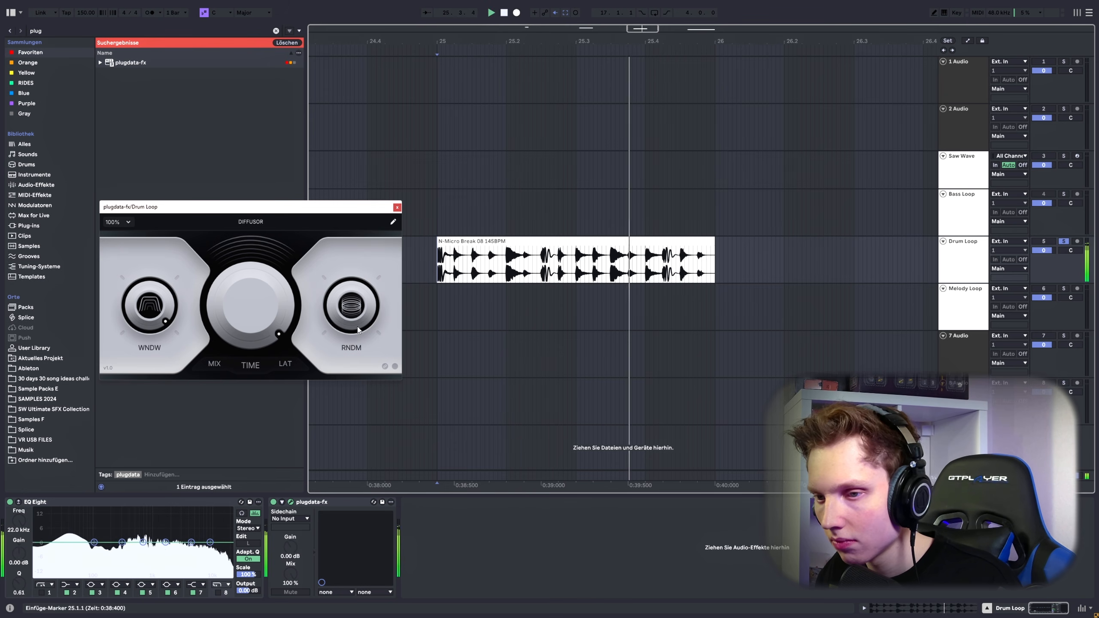
{"action": "key", "text": "space"}
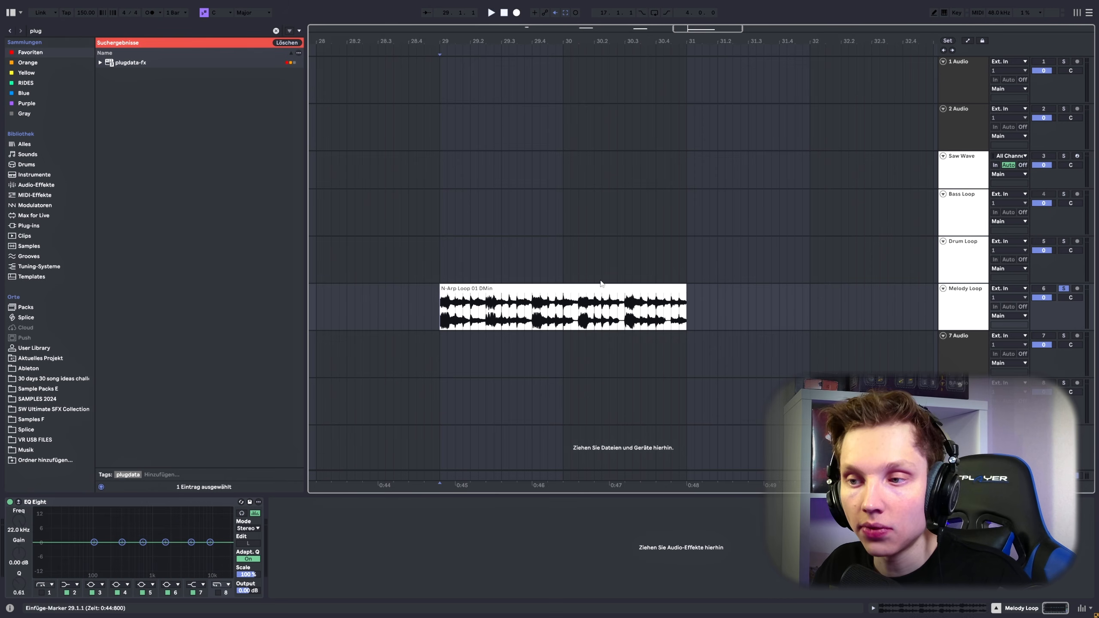
Step: Play the Melody Loop dry, then add plugdata-fx with the DIFFUSOR patch to its track
{"action": "key", "text": "space"}
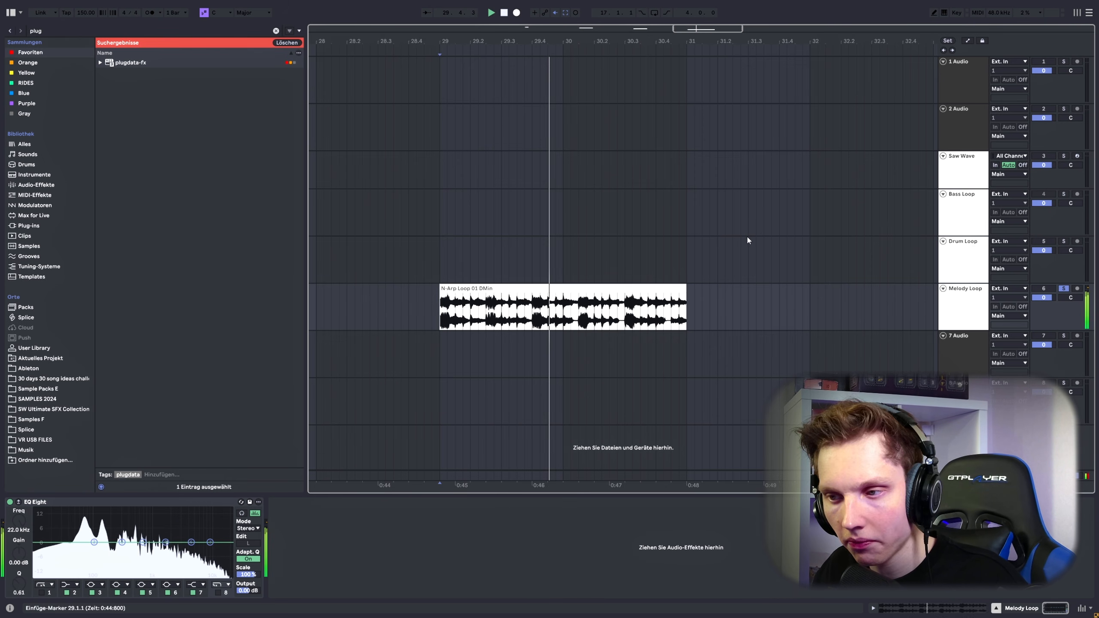
{"action": "double_click", "coordinate": [126, 63]}
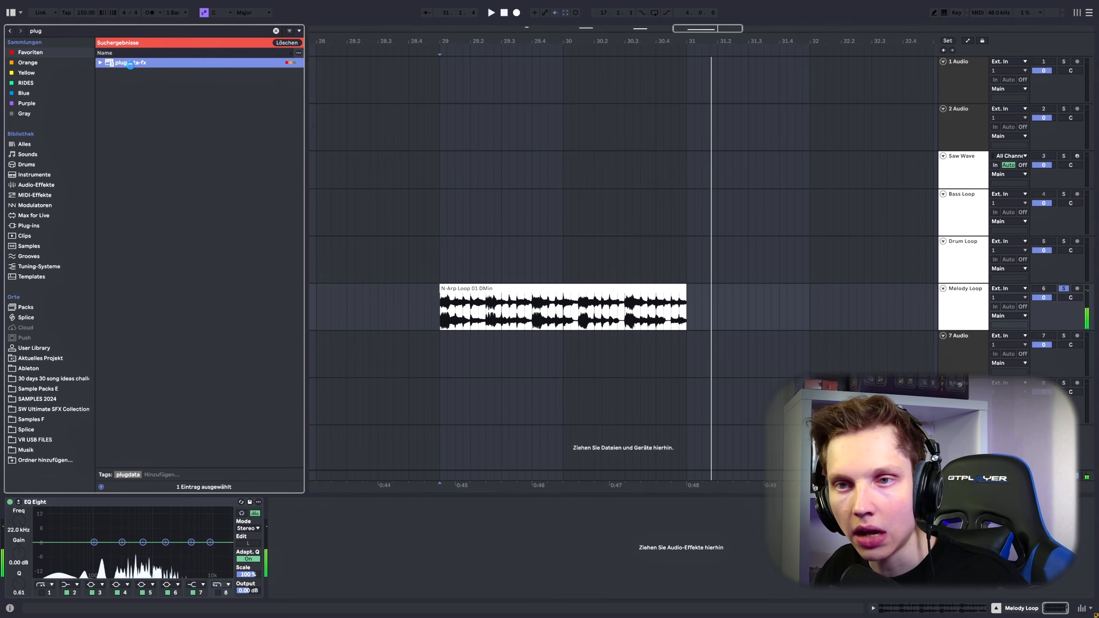
{"action": "scroll", "coordinate": [261, 352], "scroll_direction": "down", "scroll_amount": 2}
{"action": "scroll", "coordinate": [225, 347], "scroll_direction": "up", "scroll_amount": 2}
{"action": "left_click", "coordinate": [192, 343]}
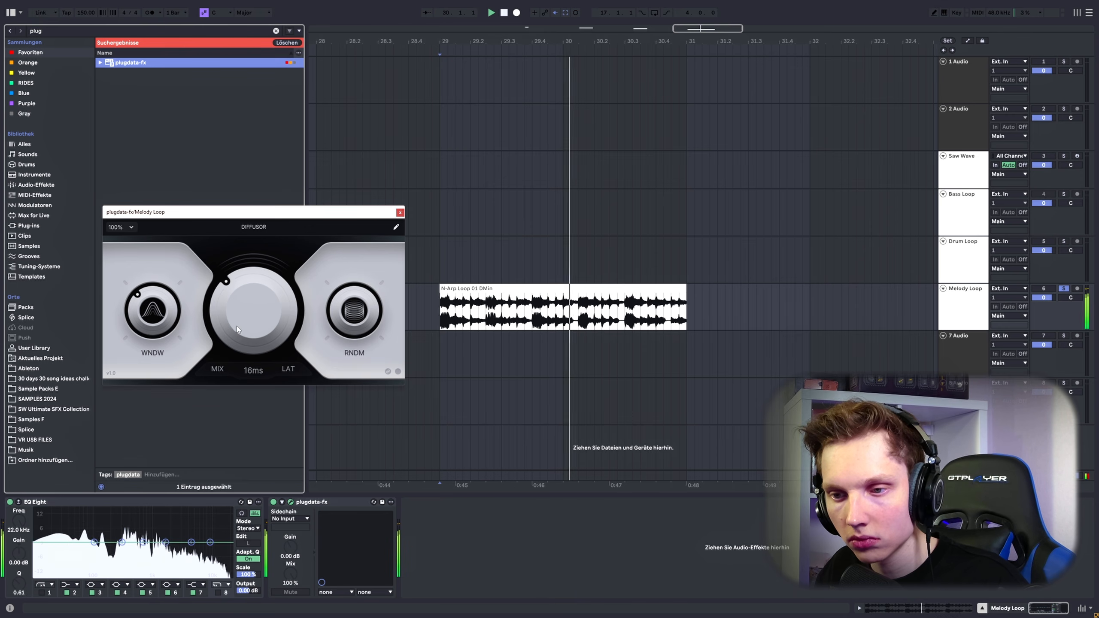
Step: Set DIFFUSOR's time to 66.3 ms and audition the melody loop with the window at minimum, maximum and a low setting
{"action": "left_click_drag", "start_coordinate": [235, 326], "coordinate": [249, 287]}
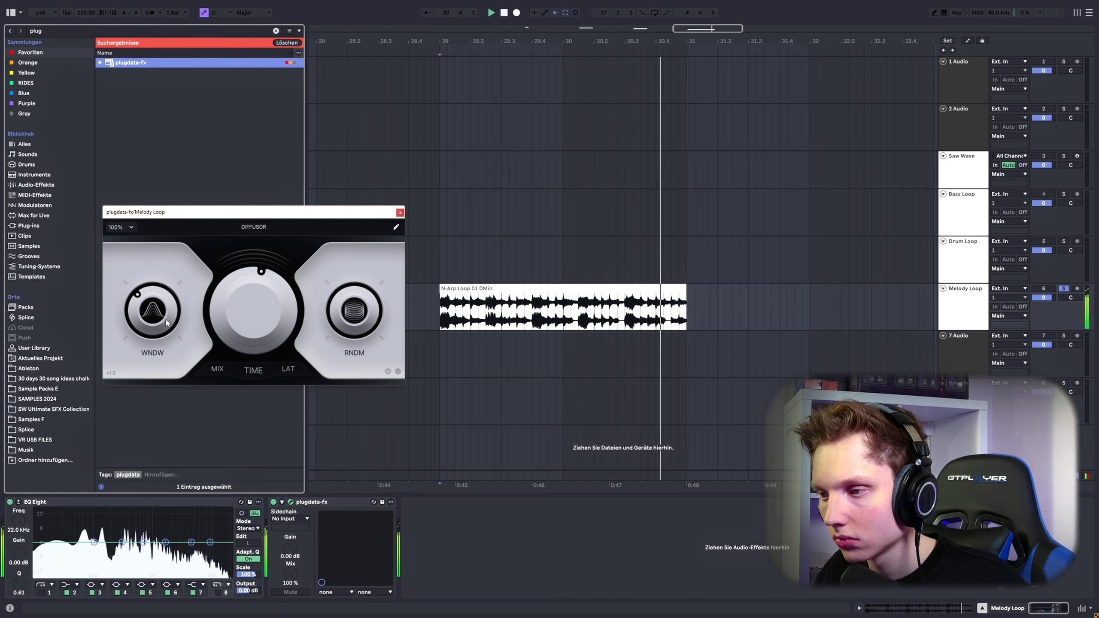
{"action": "left_click_drag", "start_coordinate": [170, 323], "coordinate": [151, 450]}
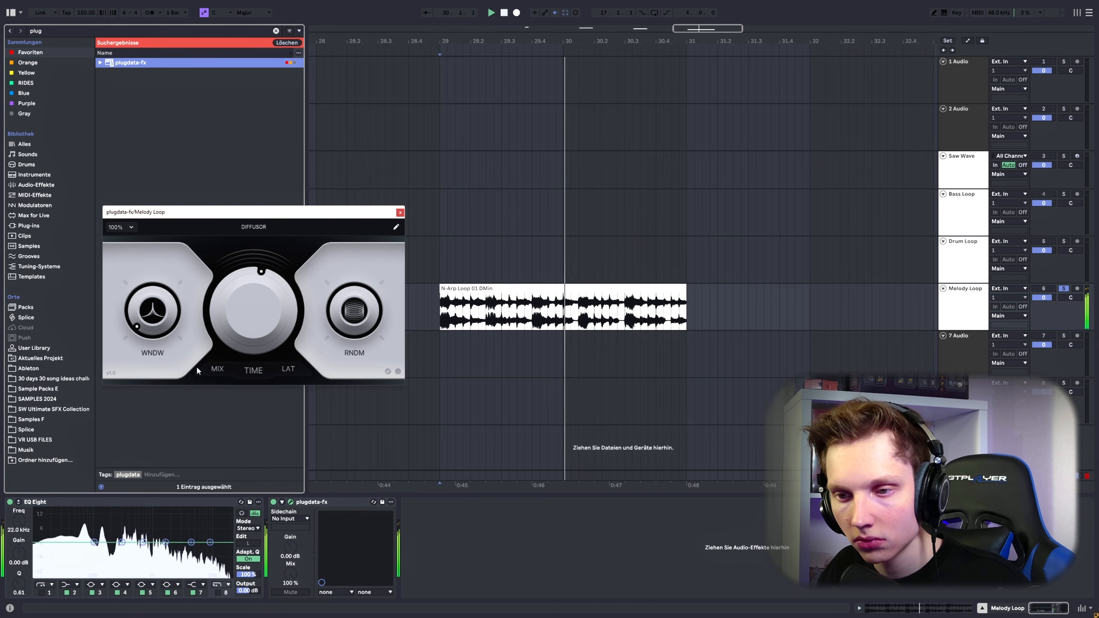
{"action": "left_click_drag", "start_coordinate": [152, 319], "coordinate": [433, 113]}
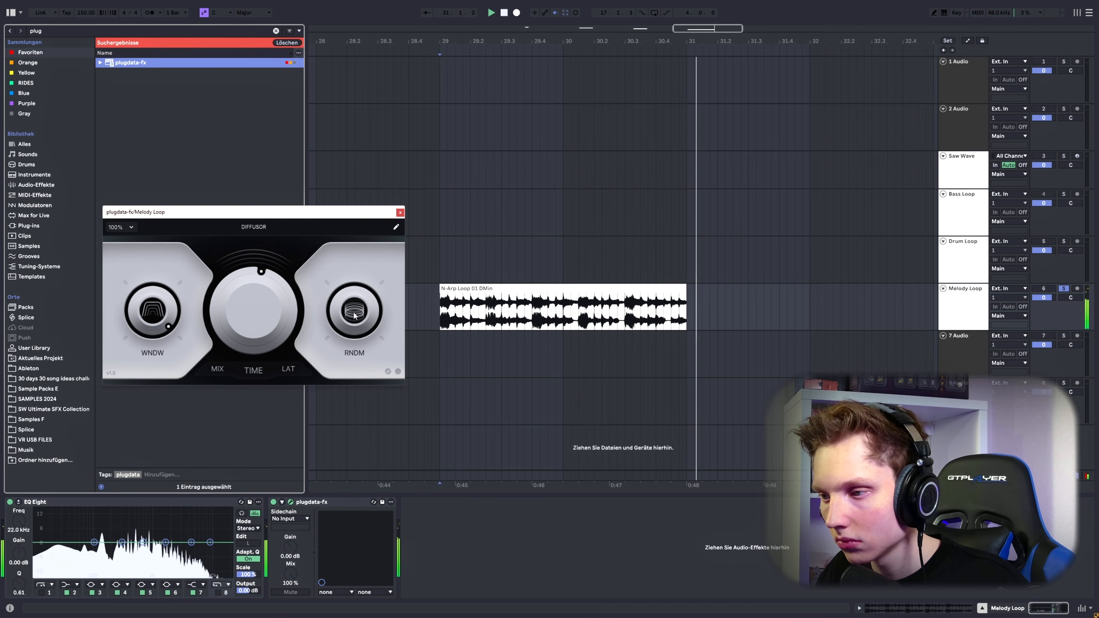
{"action": "left_click_drag", "start_coordinate": [153, 310], "coordinate": [131, 443]}
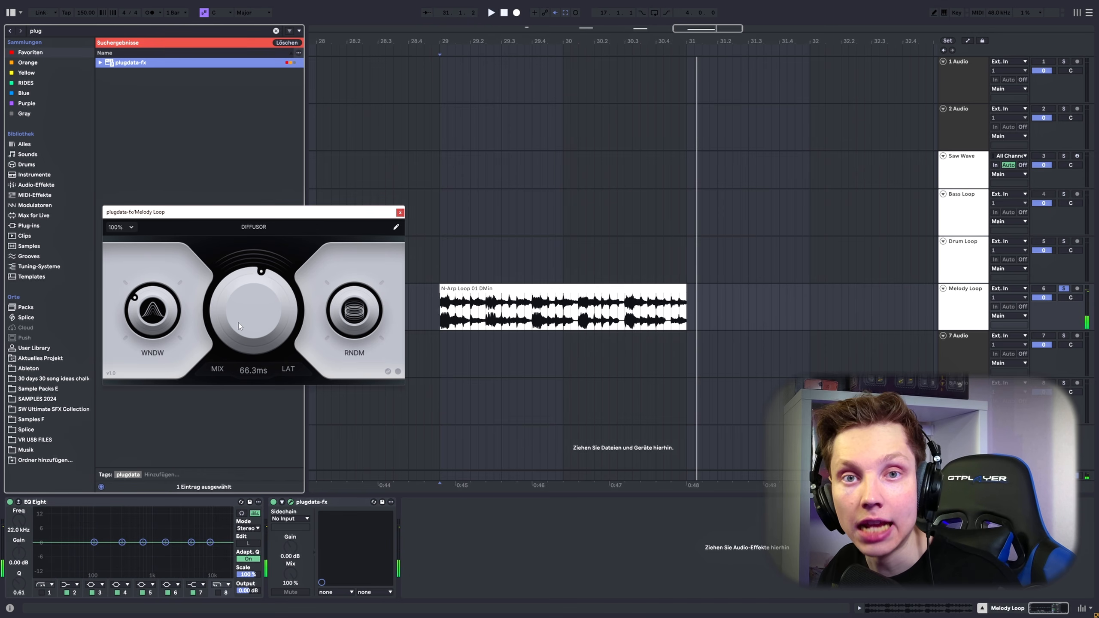
Step: Set DIFFUSOR's time to 500 ms and replay the melody loop, varying the random control and raising the window to 16x
{"action": "left_click_drag", "start_coordinate": [239, 323], "coordinate": [239, 278]}
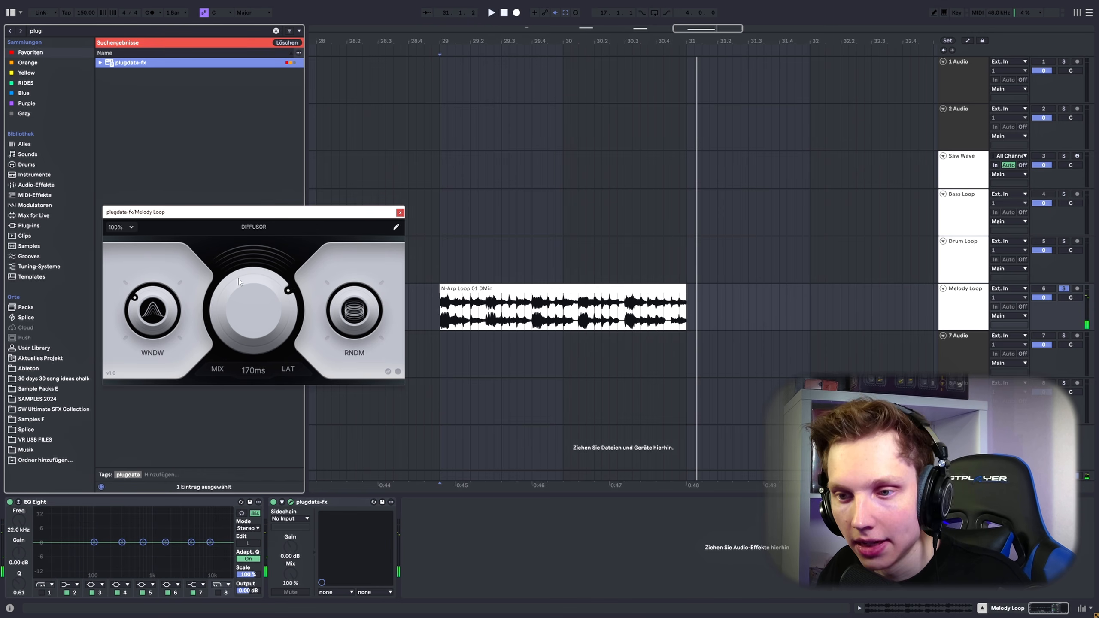
{"action": "left_click", "coordinate": [433, 313]}
{"action": "key", "text": "space"}
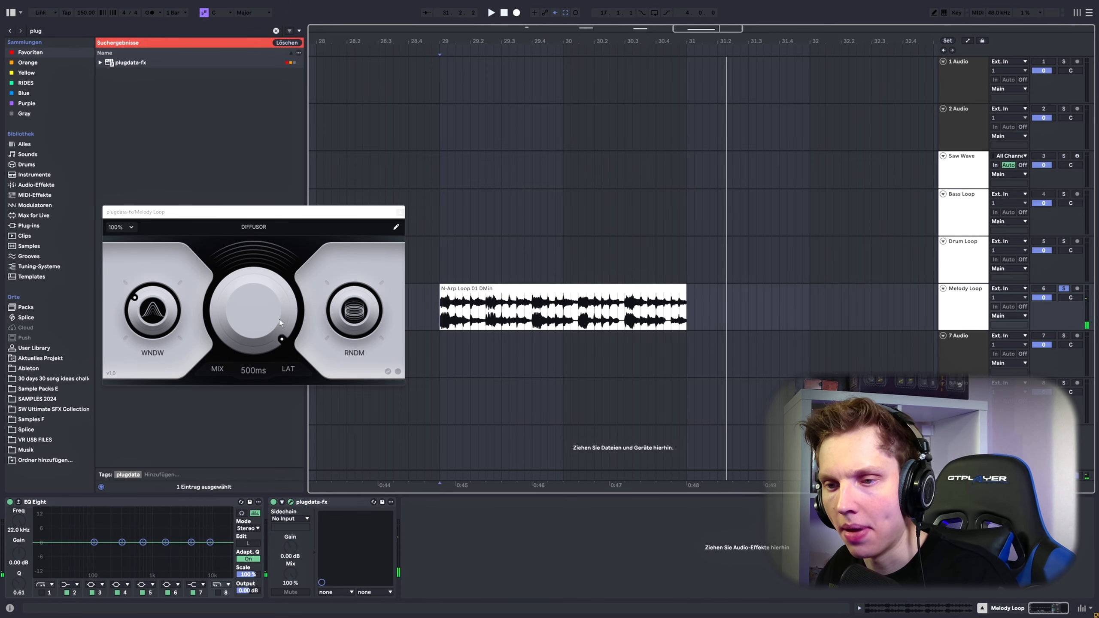
{"action": "key", "text": "space"}
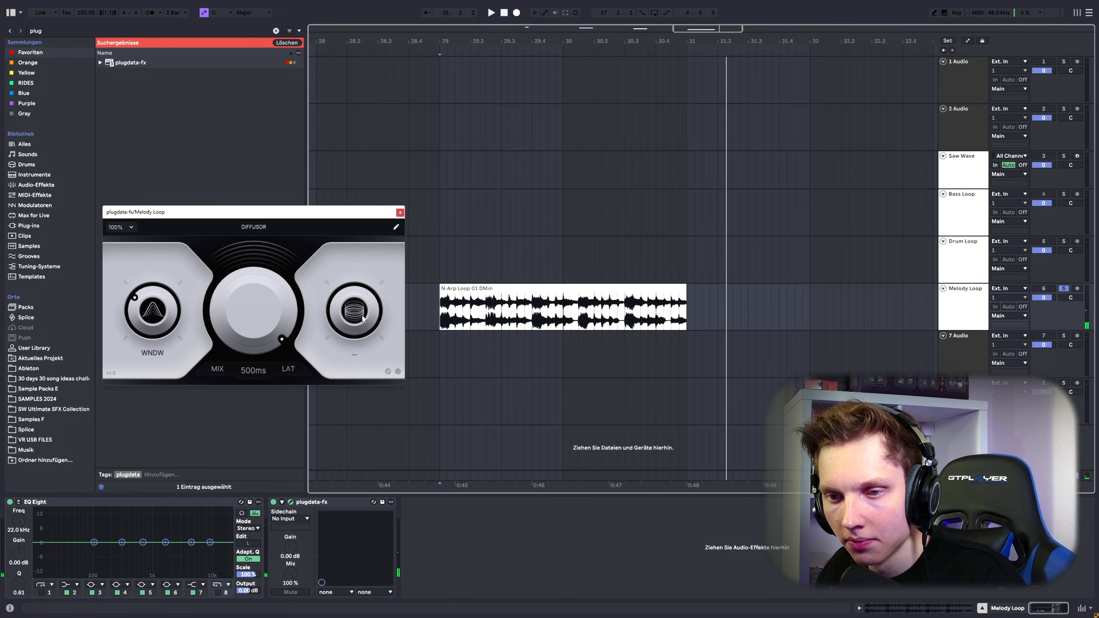
{"action": "key", "text": "space"}
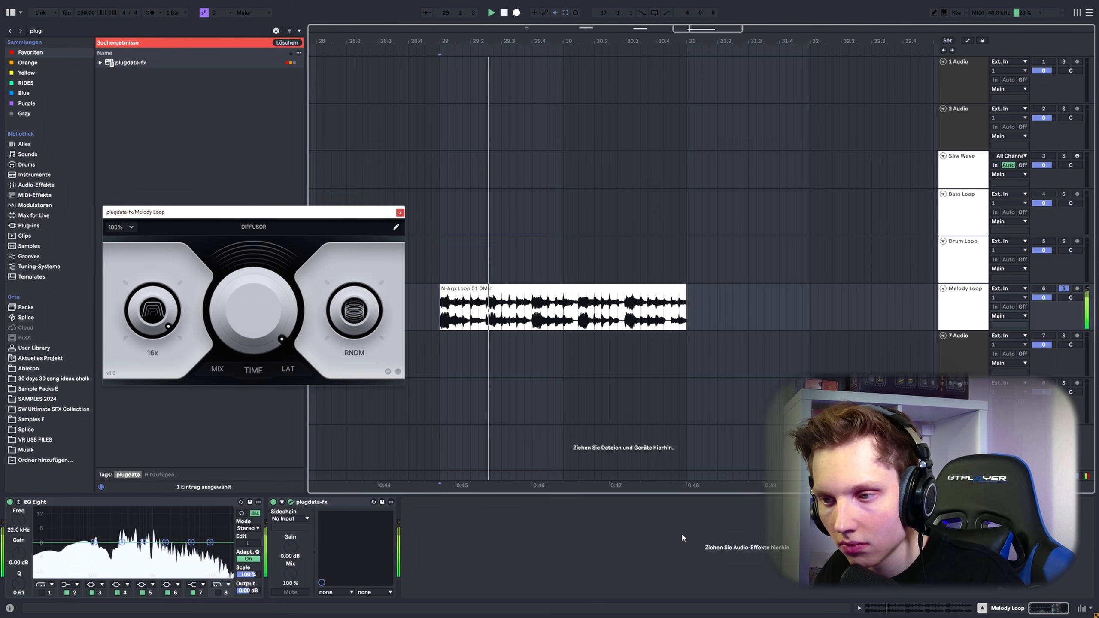